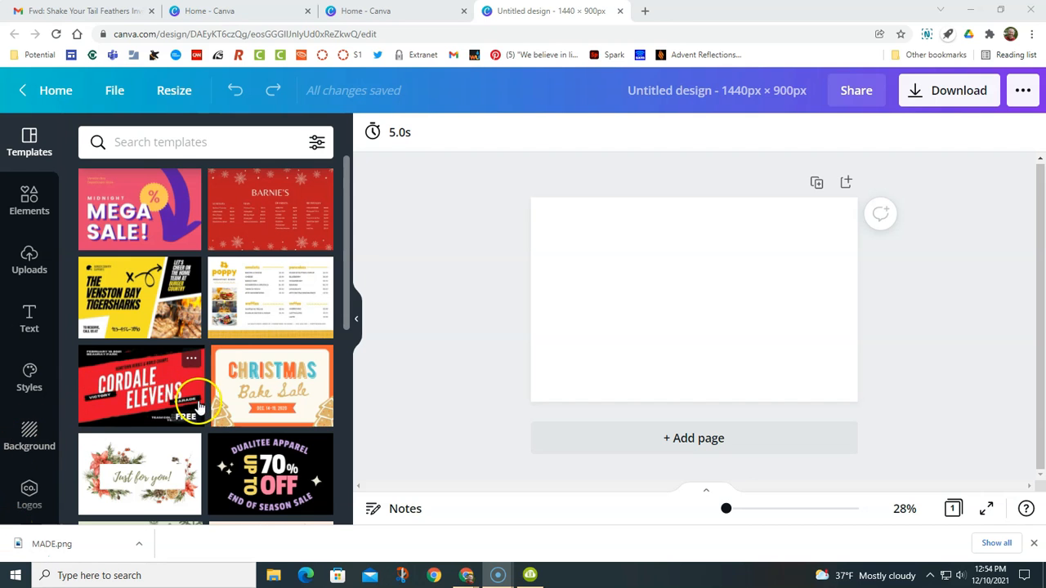
Step: Search the templates for "christmas"
scroll(198, 406, down, 3)
scroll(204, 396, up, 3)
scroll(242, 426, down, 2)
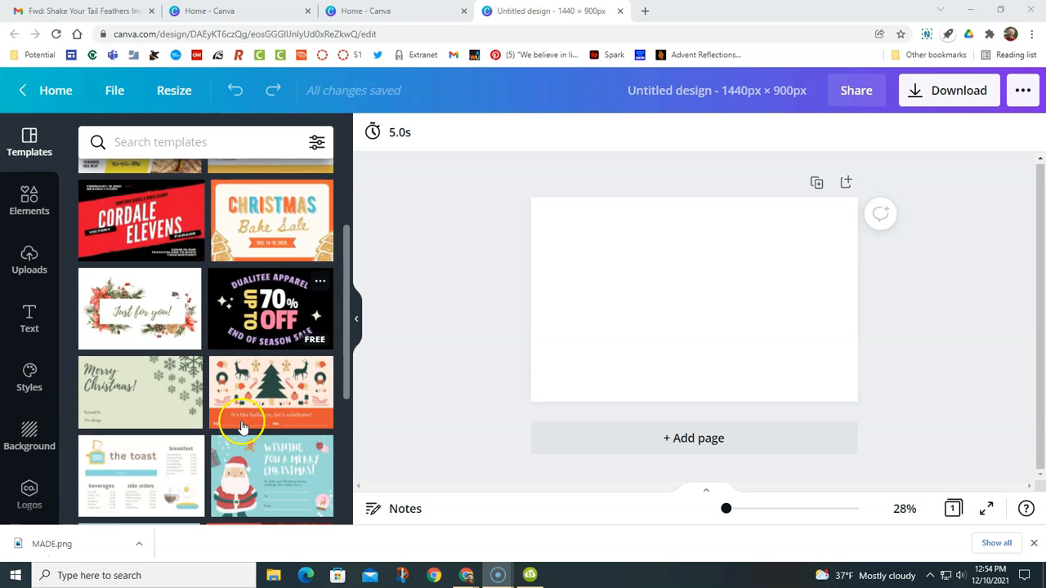
scroll(242, 426, down, 1)
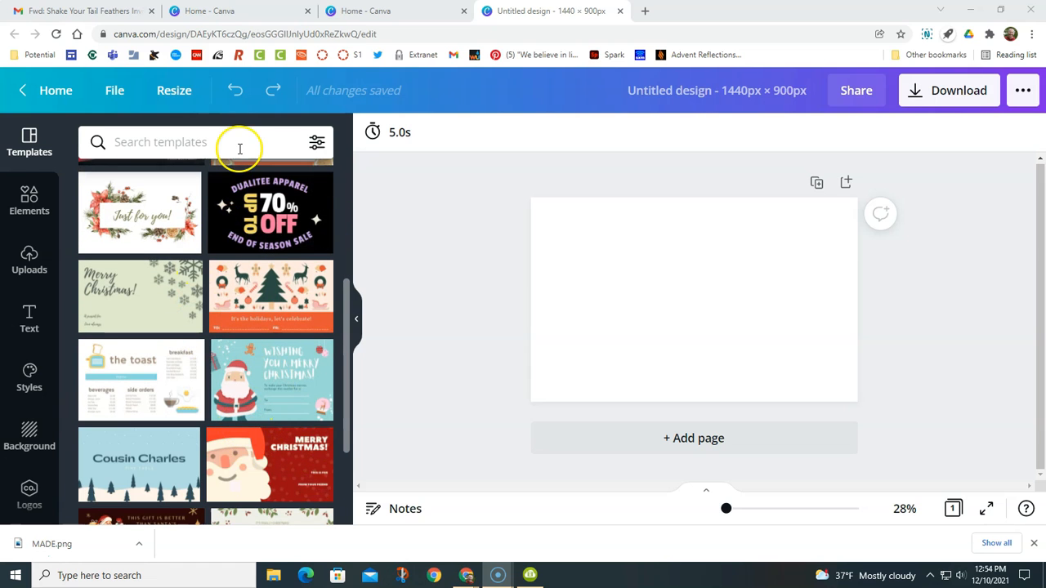
click(239, 148)
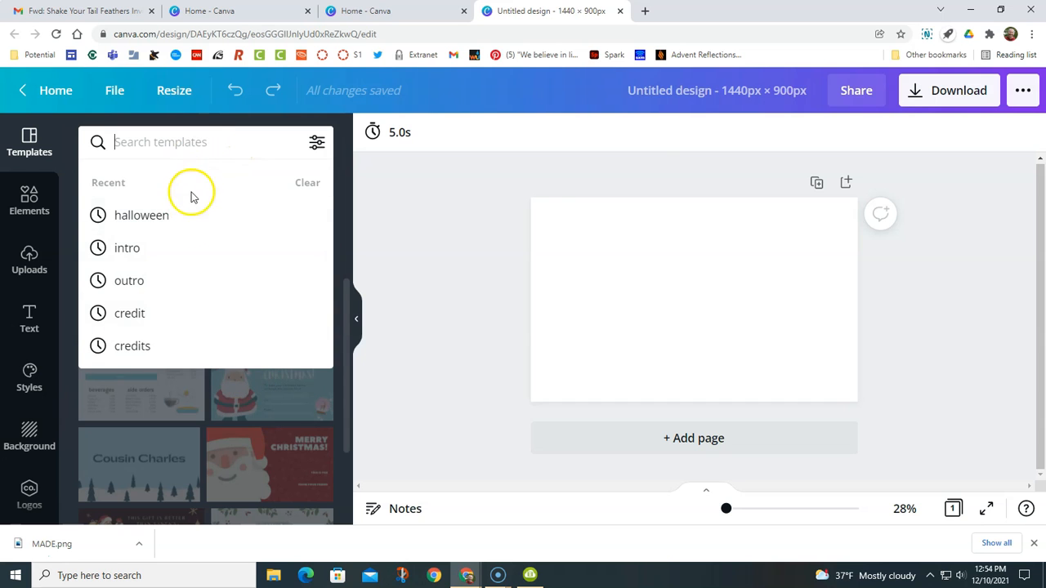
click(206, 142)
text(christmas)
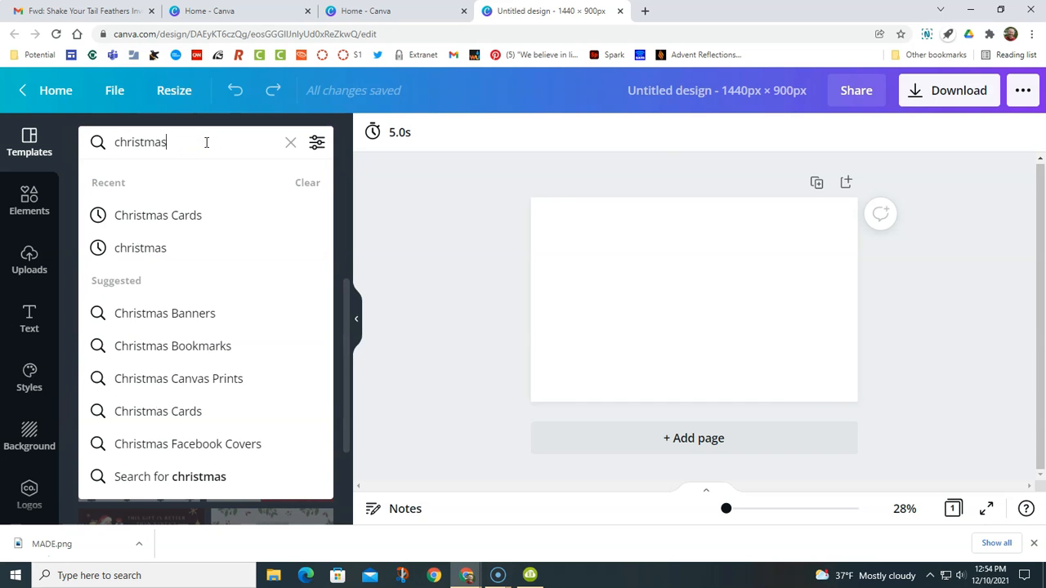
key(Return)
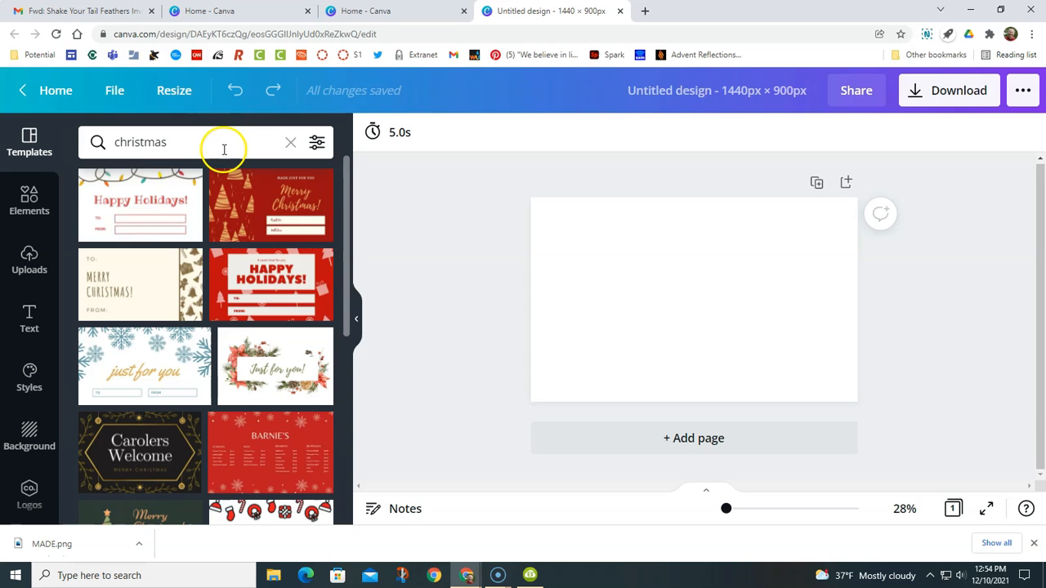
Step: Apply the red "Merry Christmas!" template with the large Santa face to the blank page
scroll(220, 294, down, 3)
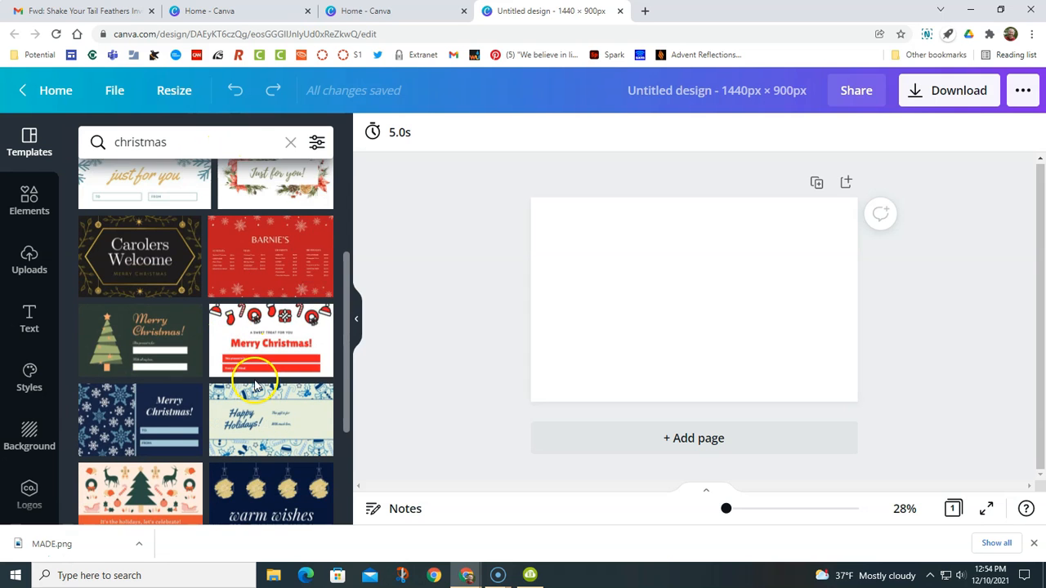
scroll(229, 390, down, 3)
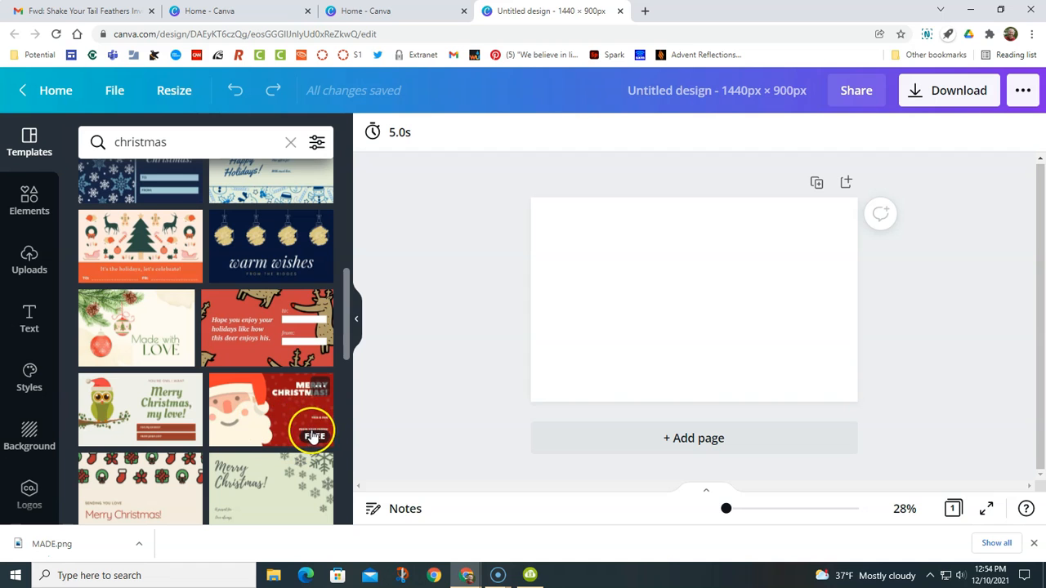
scroll(153, 440, down, 3)
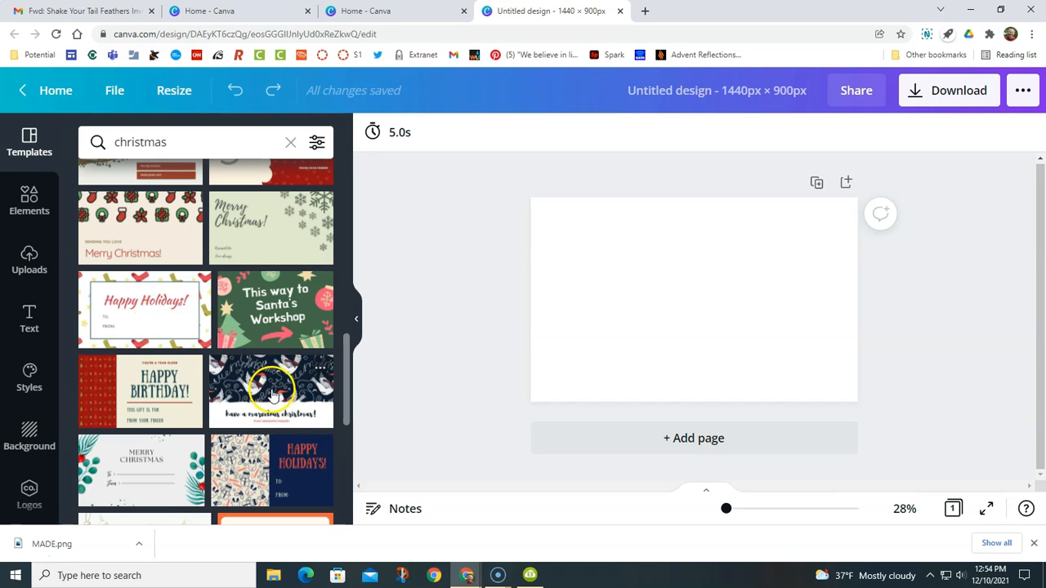
scroll(273, 384, up, 2)
click(285, 282)
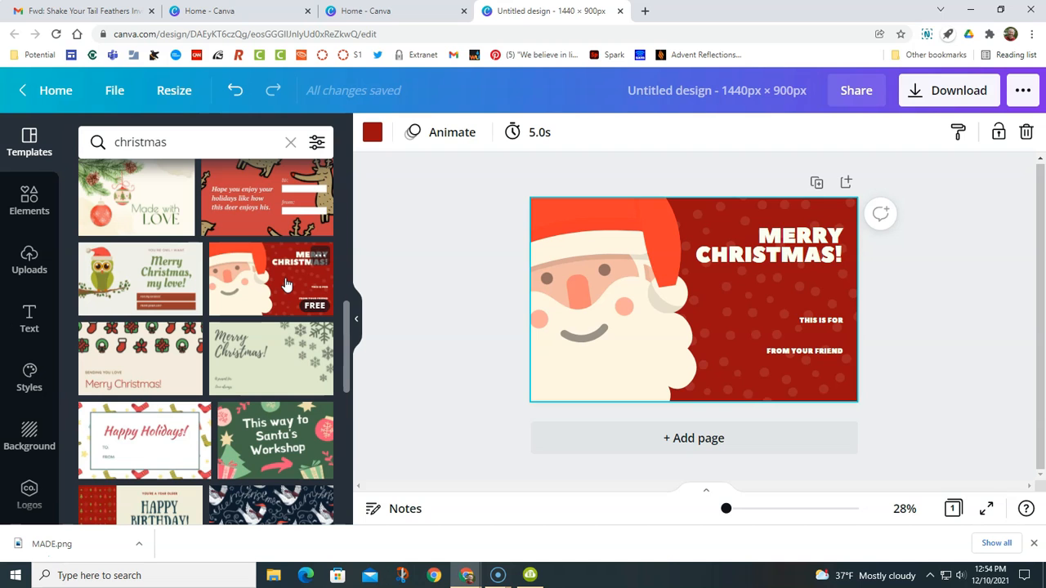
drag(285, 282, 641, 282)
drag(750, 364, 756, 362)
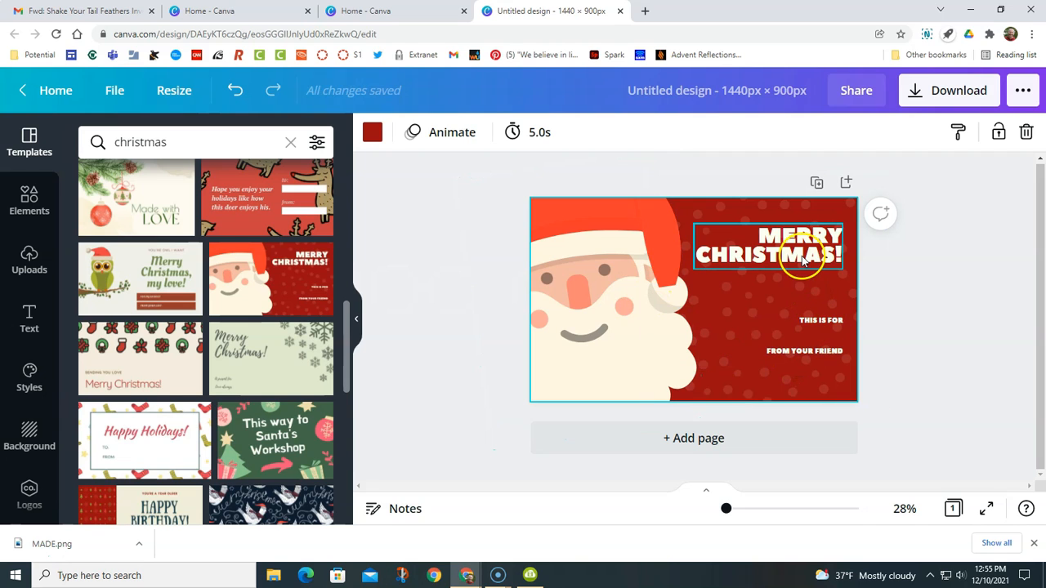
Step: Select the "MERRY CHRISTMAS!" heading to view its text formatting options
click(803, 260)
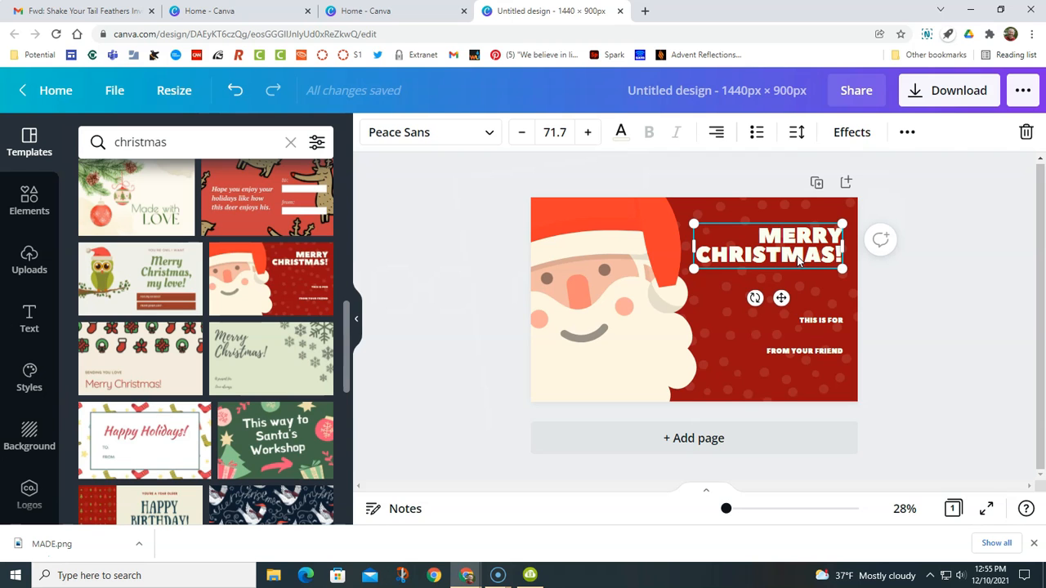
click(652, 246)
click(739, 248)
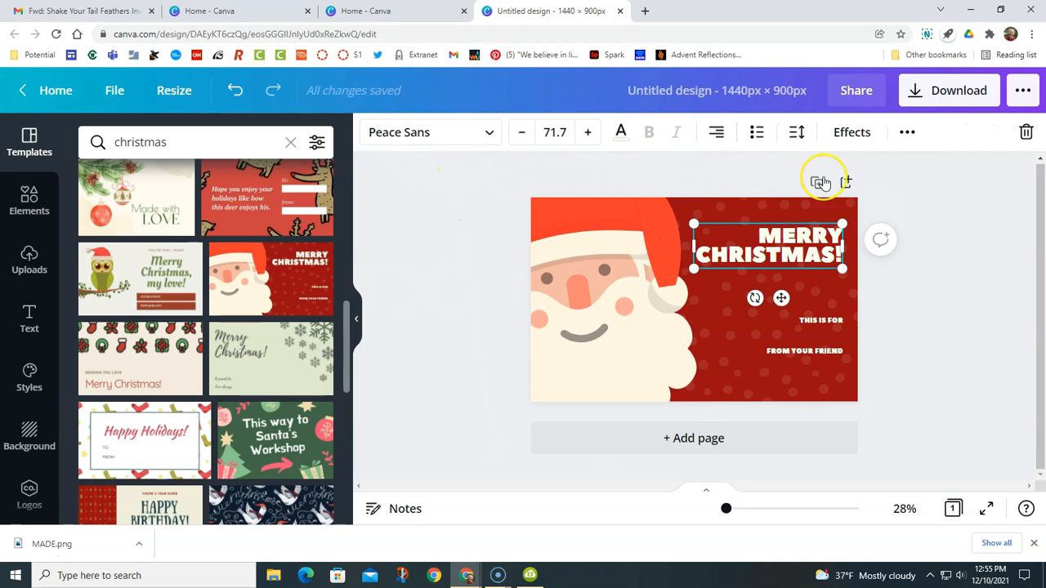
Step: Recolor the bright red parts of the Santa graphic with the light green from West Catholic Colors
click(628, 271)
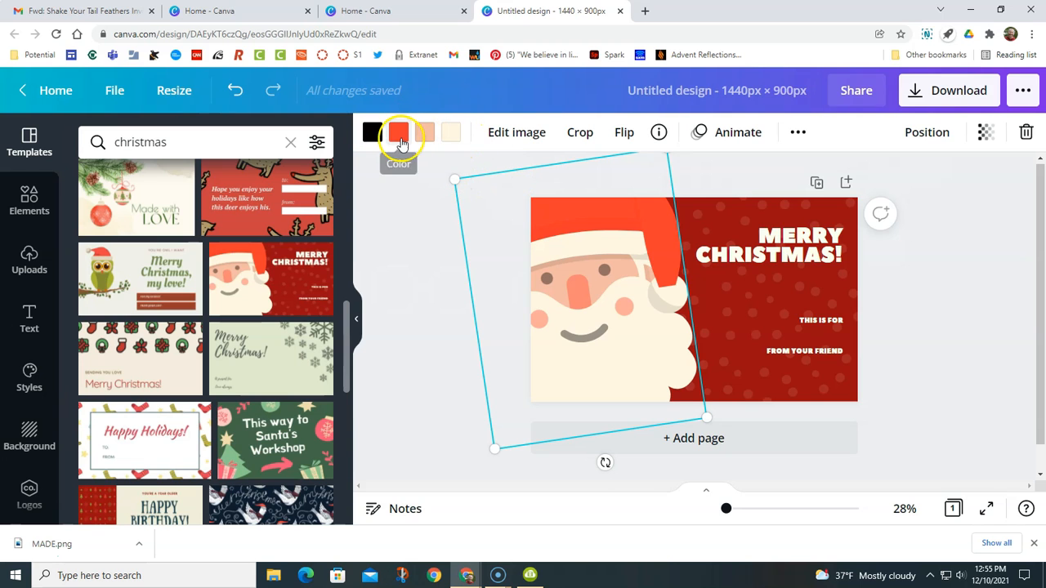
click(400, 139)
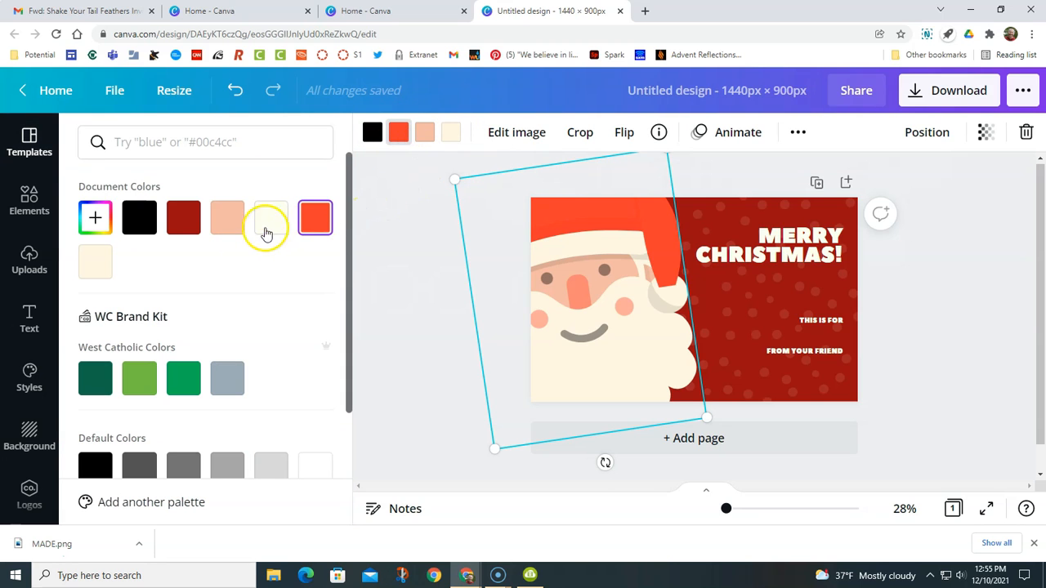
click(149, 374)
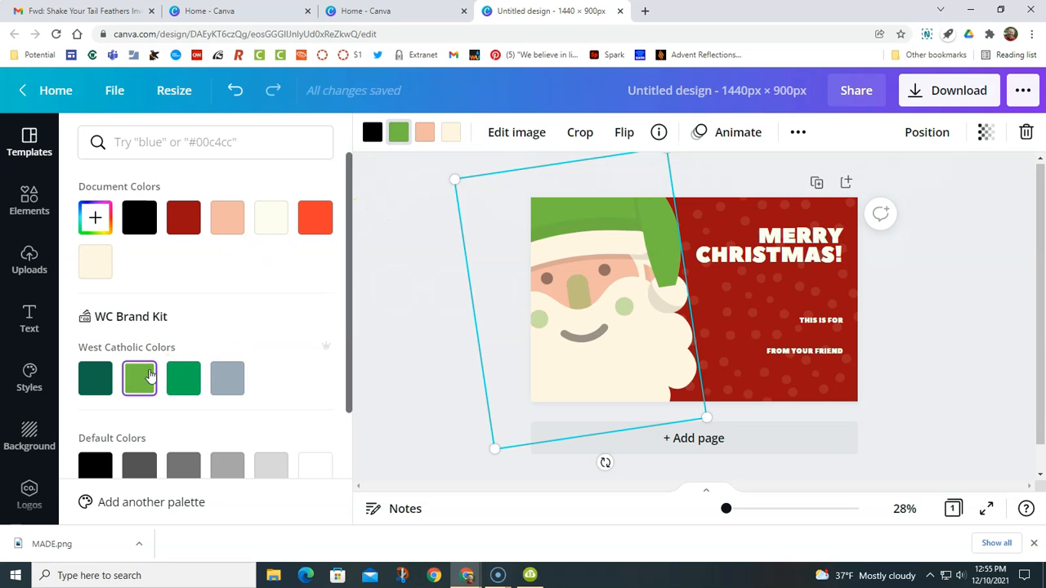
click(374, 356)
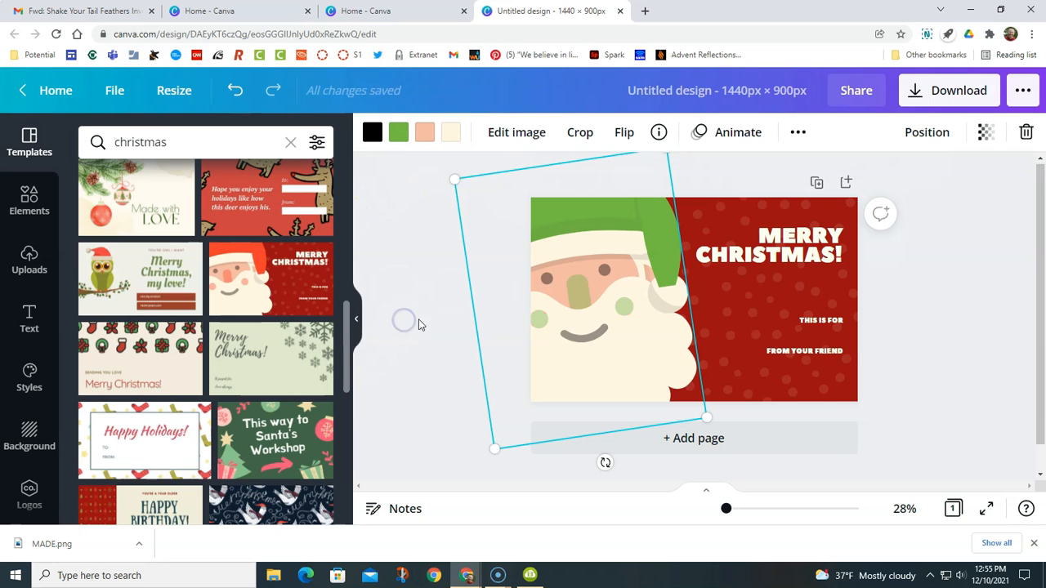
Step: Replace the card design with the "This way to Santa's Workshop" template and look at the resize options
click(816, 350)
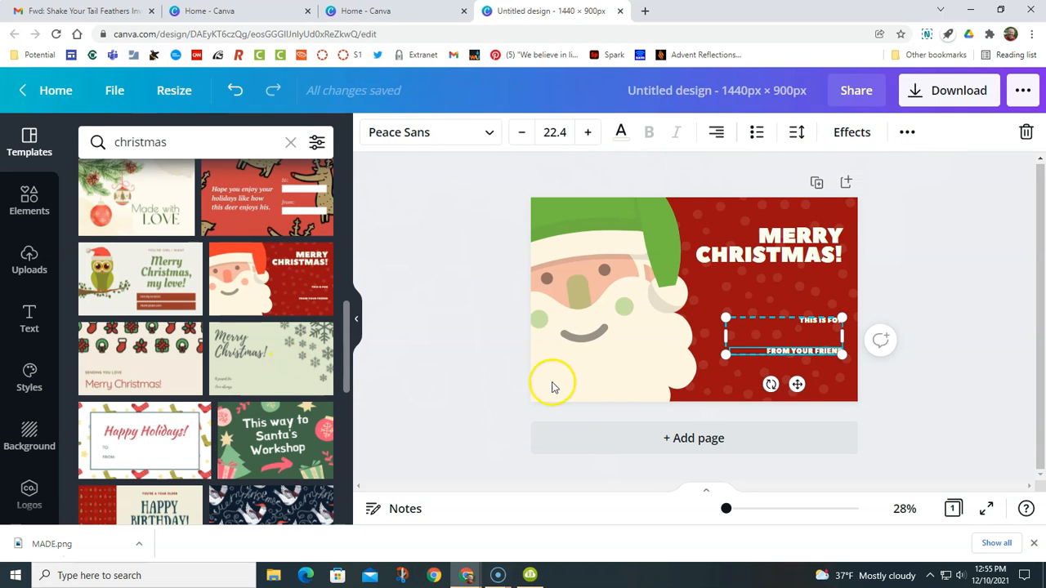
click(259, 439)
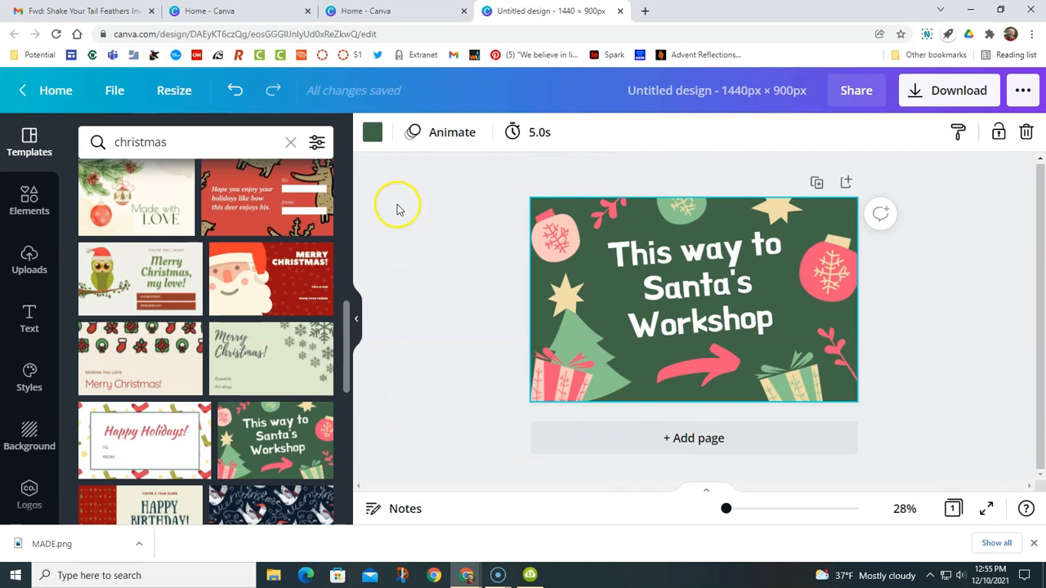
click(184, 97)
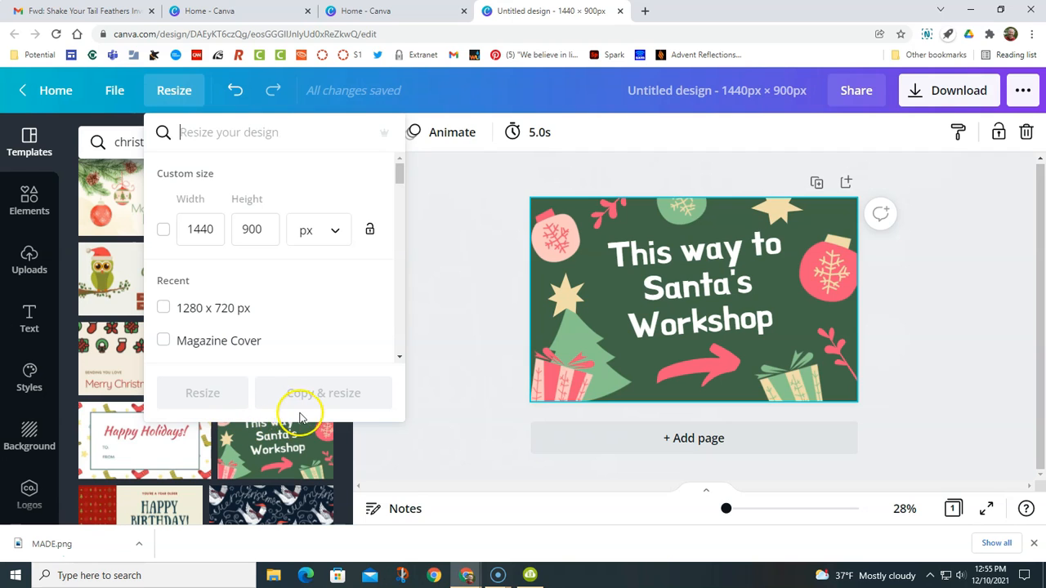
click(444, 242)
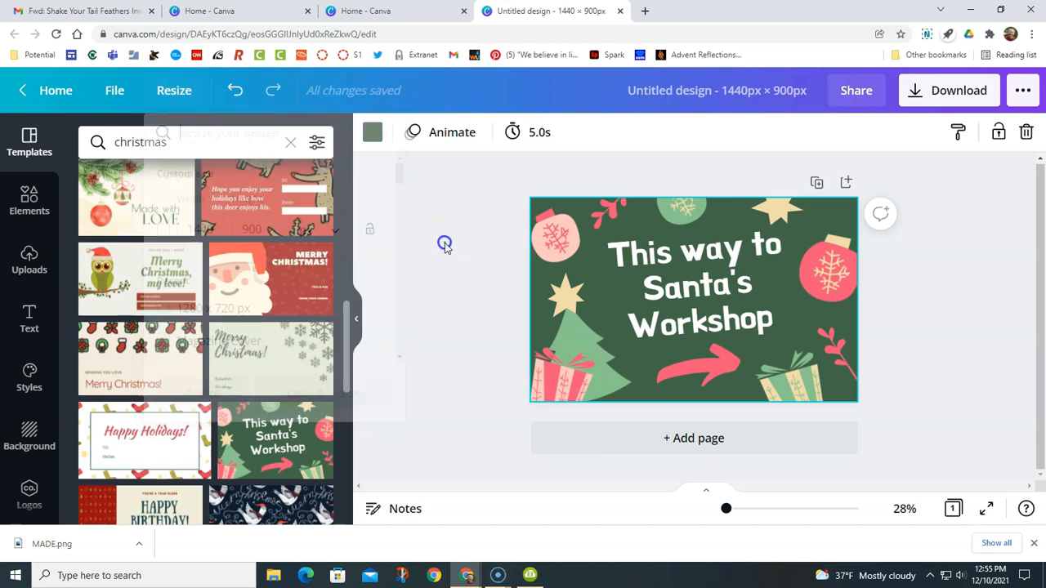
Step: Shift the title text toward the card's left side and place the recently used plush Santa hat over the right half
click(33, 202)
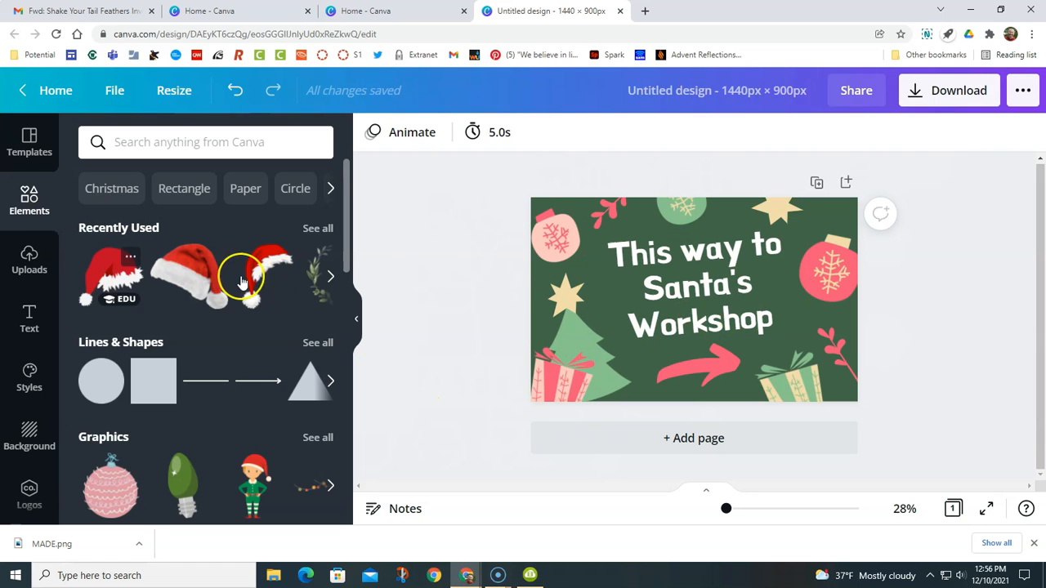
drag(723, 293, 679, 286)
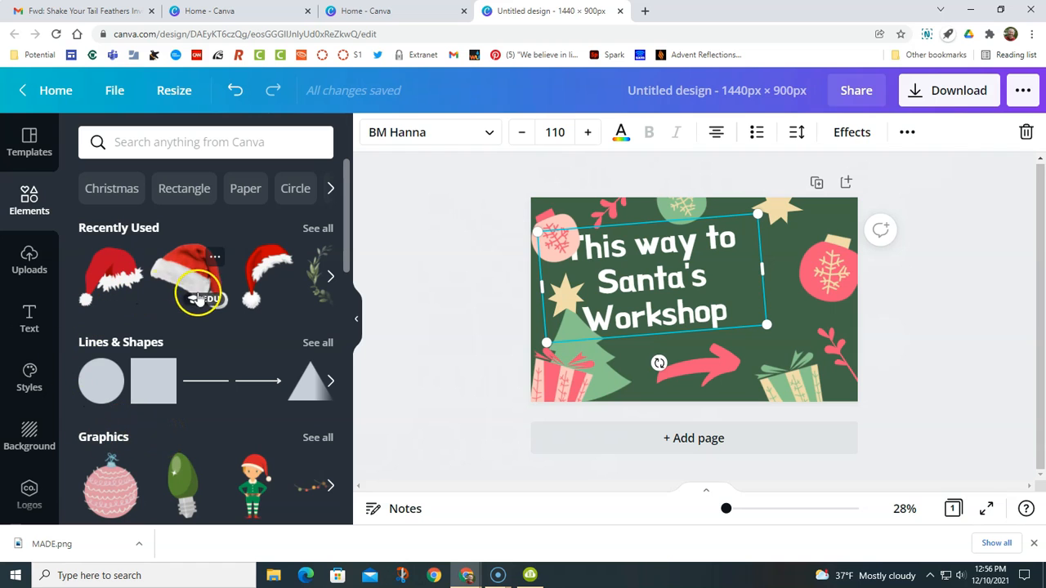
click(190, 279)
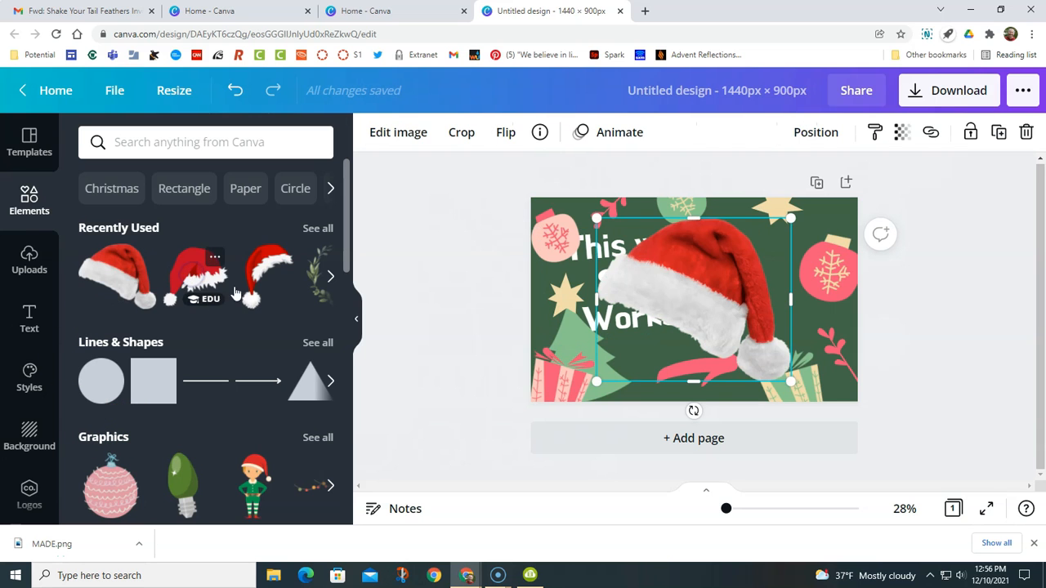
drag(660, 282, 720, 270)
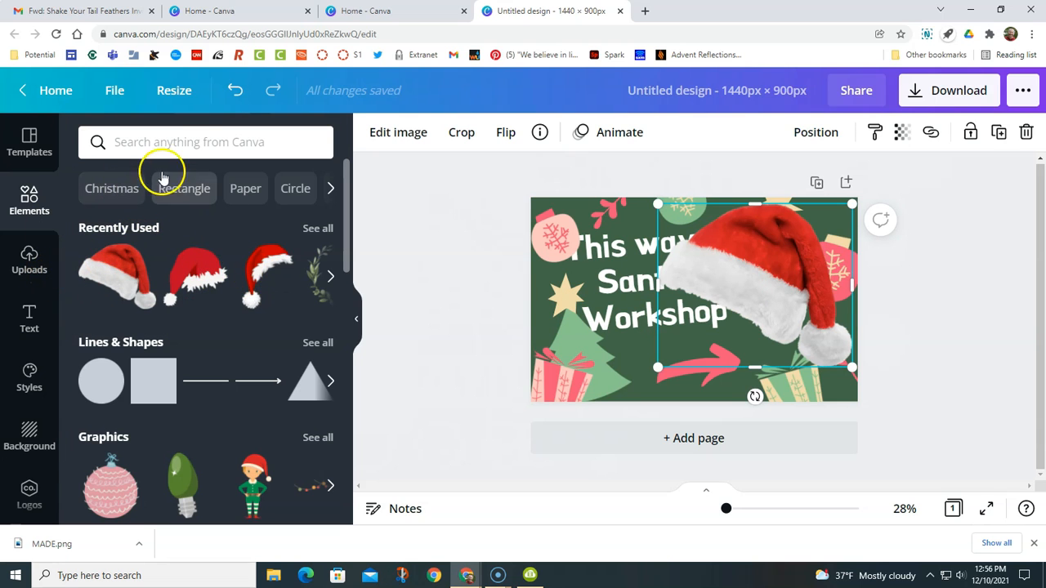
Step: Search the elements for "football" and browse the graphics and photos offered
click(180, 143)
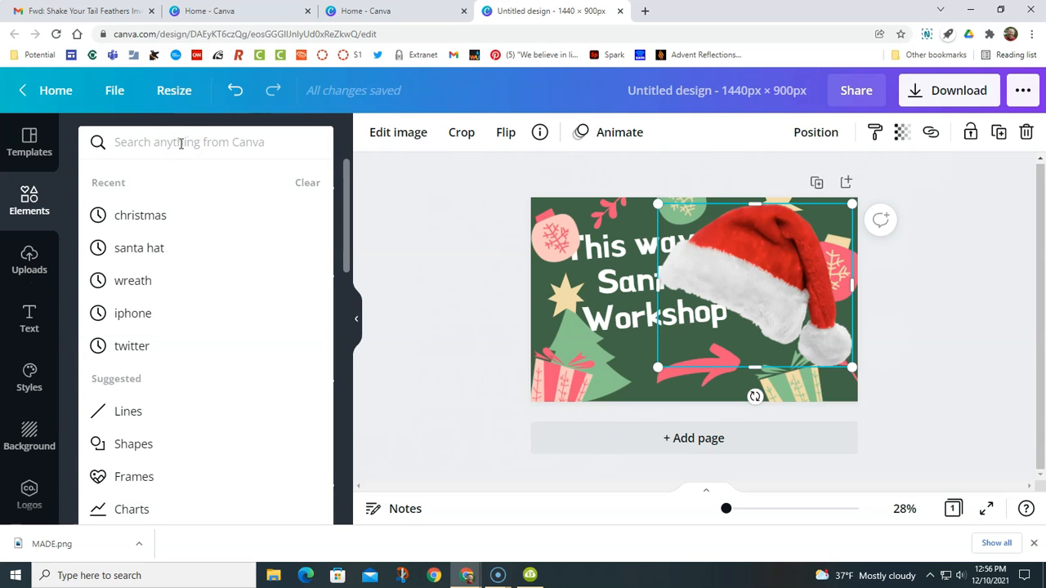
text(football)
key(Return)
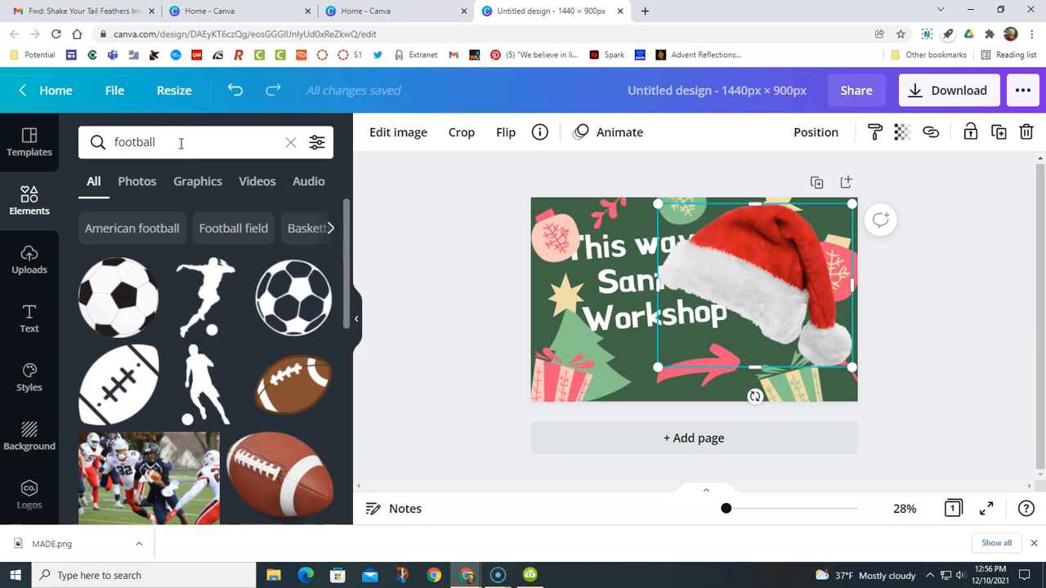
scroll(191, 297, down, 6)
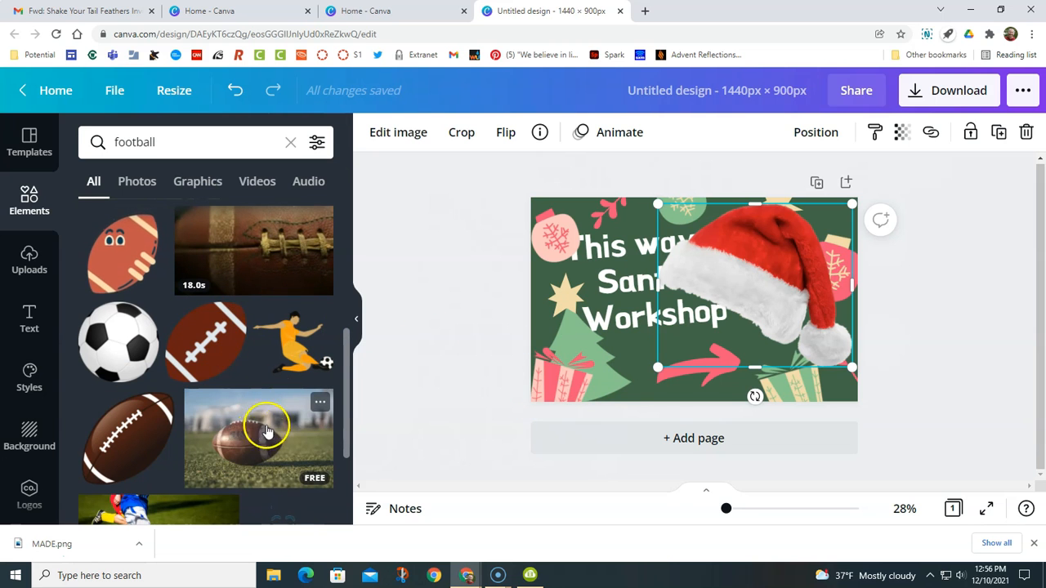
Step: Look through the uploaded images and at the file selection dialog for uploading new media
click(29, 266)
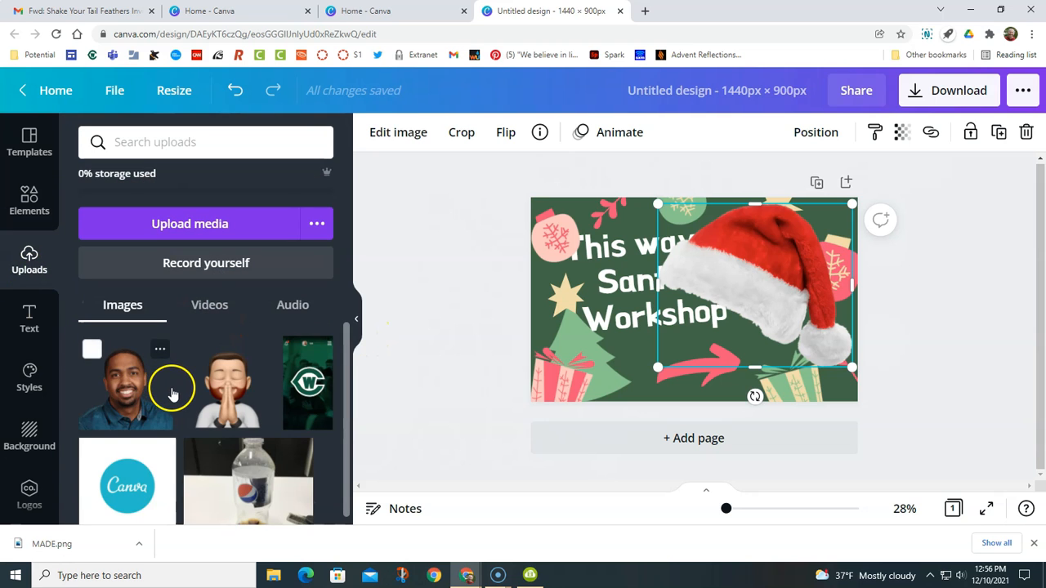
scroll(237, 425, down, 1)
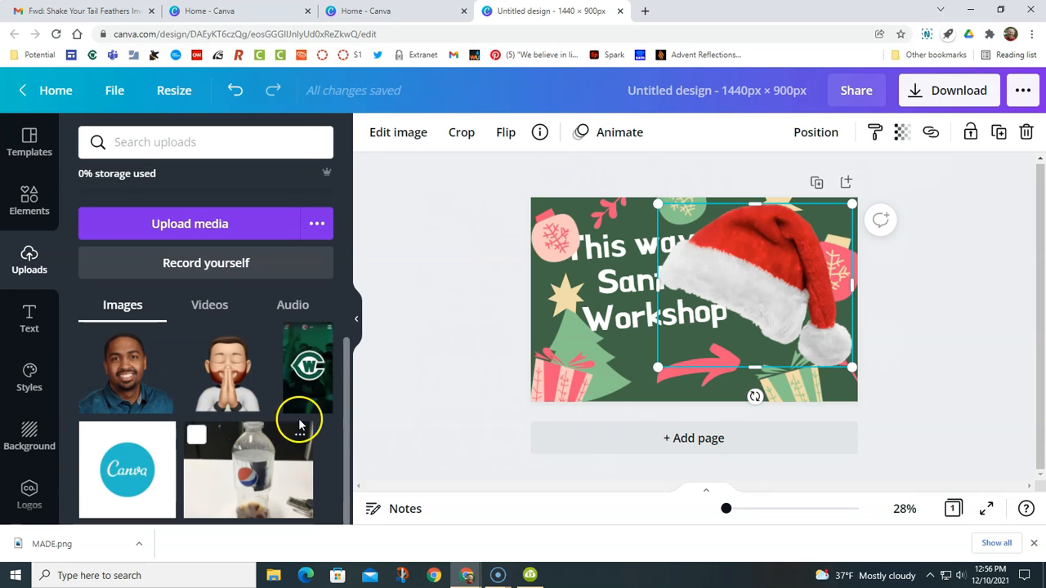
scroll(245, 392, up, 1)
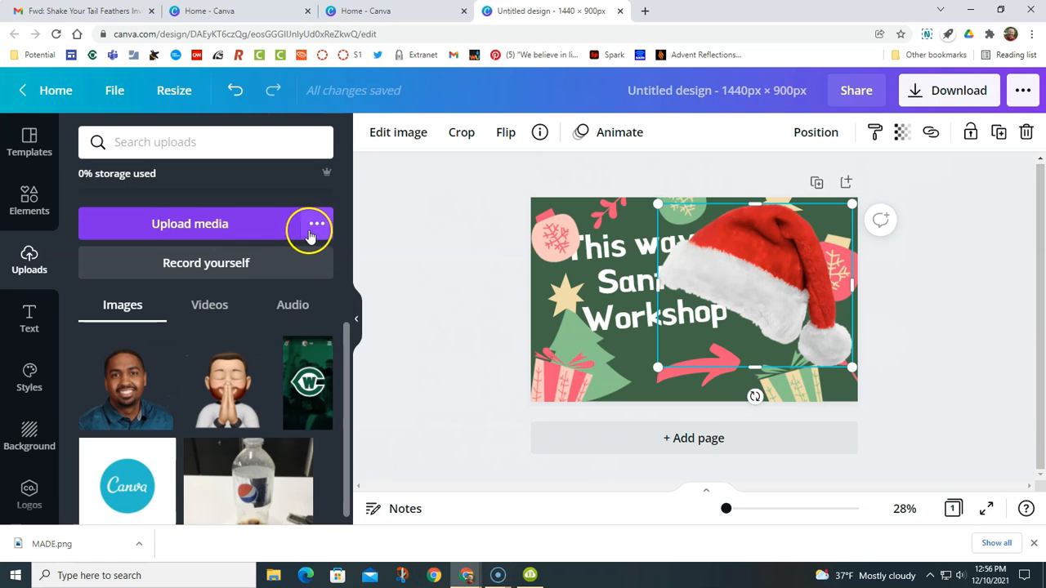
click(232, 232)
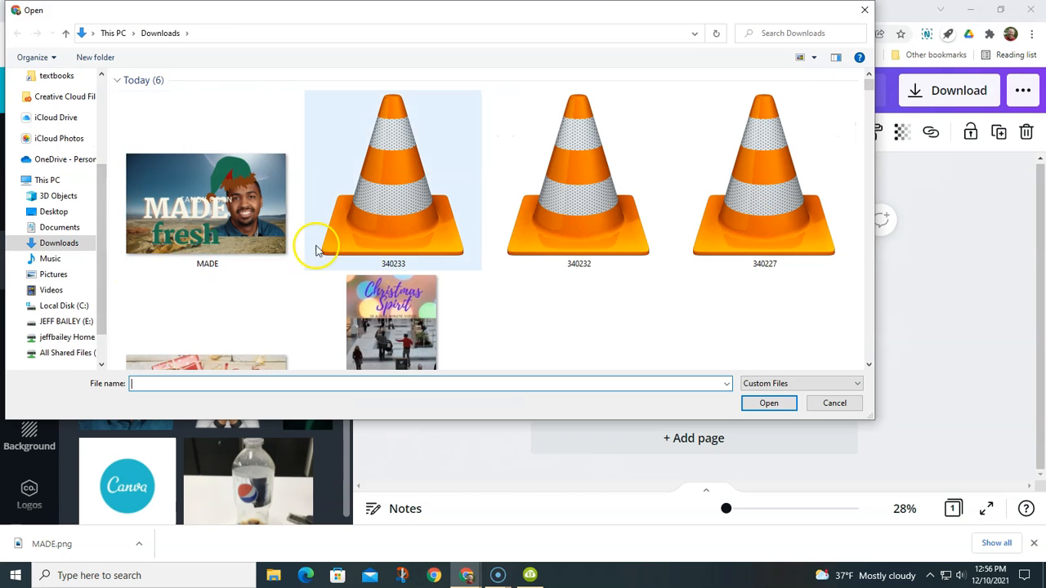
click(835, 404)
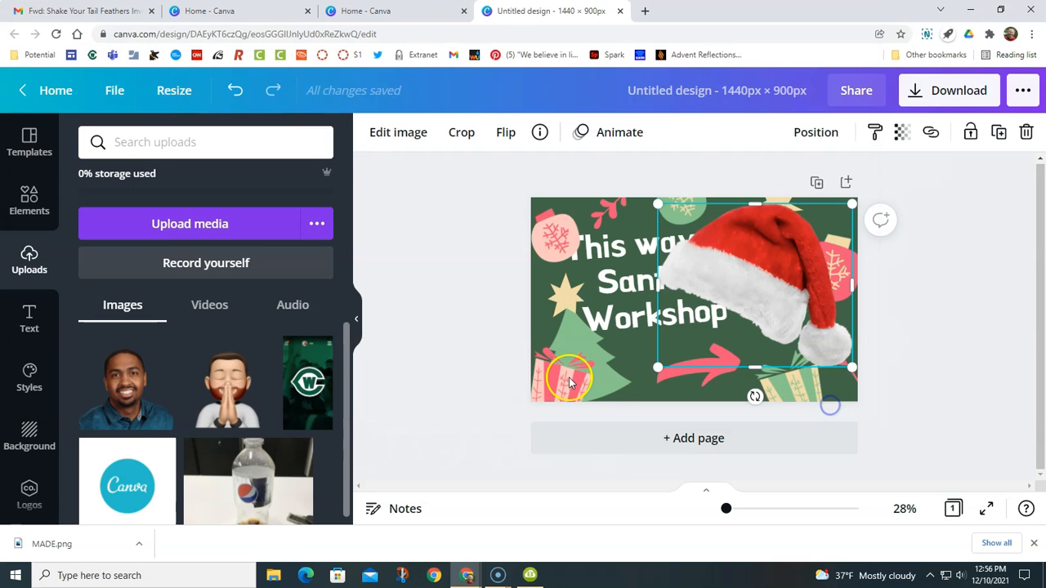
Step: Add the uploaded portrait of the smiling man, move it to the card's bottom edge below the hat and enlarge it
click(129, 401)
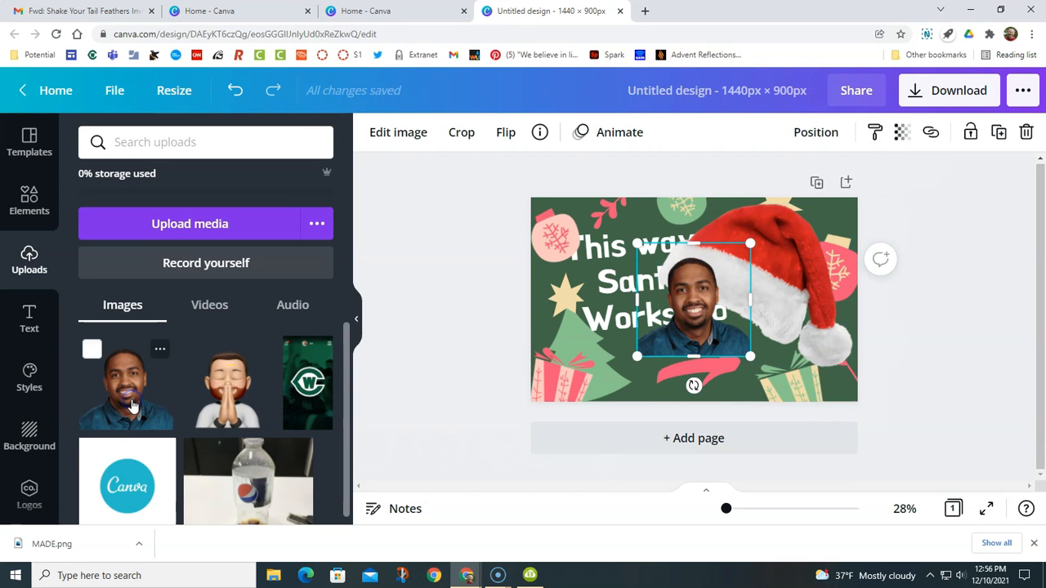
mouse_move(687, 344)
mouse_down()
mouse_move(731, 360)
mouse_move(730, 383)
mouse_up()
click(785, 381)
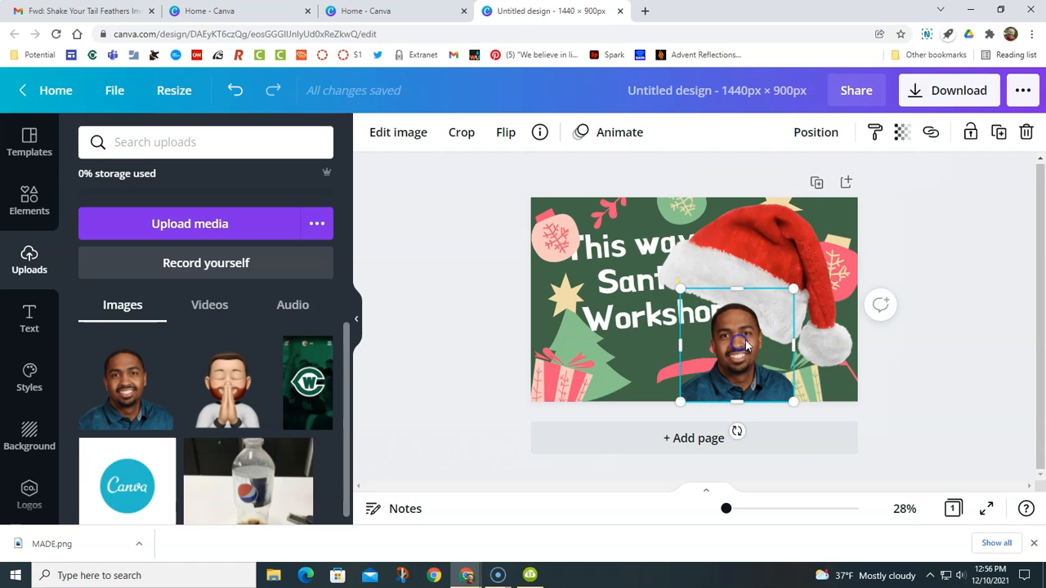
drag(797, 289, 846, 260)
Step: Shrink the Santa hat to roughly the width of the man's head and move it over the top of the portrait
click(764, 222)
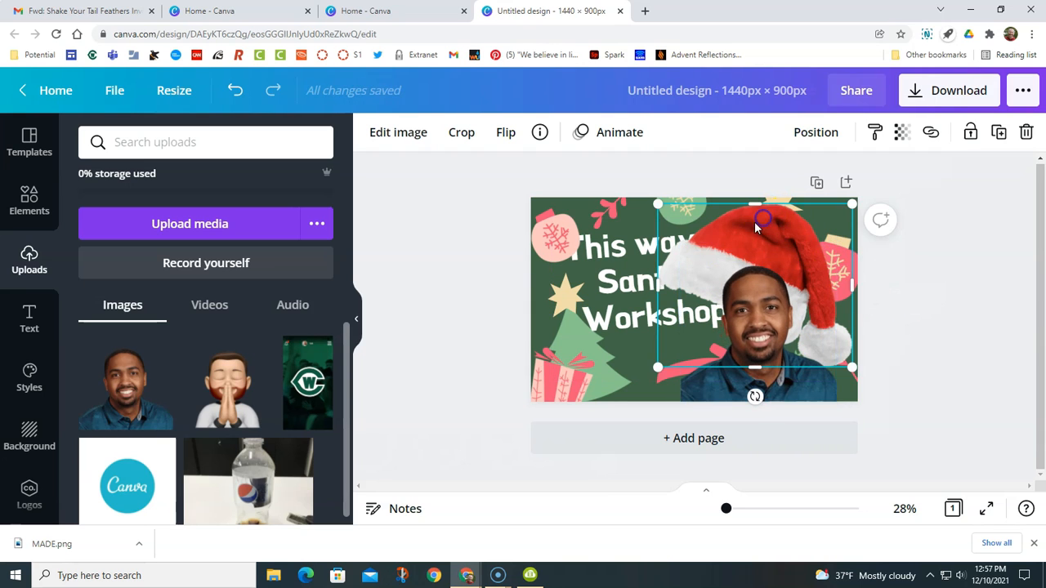
drag(658, 368, 726, 294)
drag(796, 237, 782, 261)
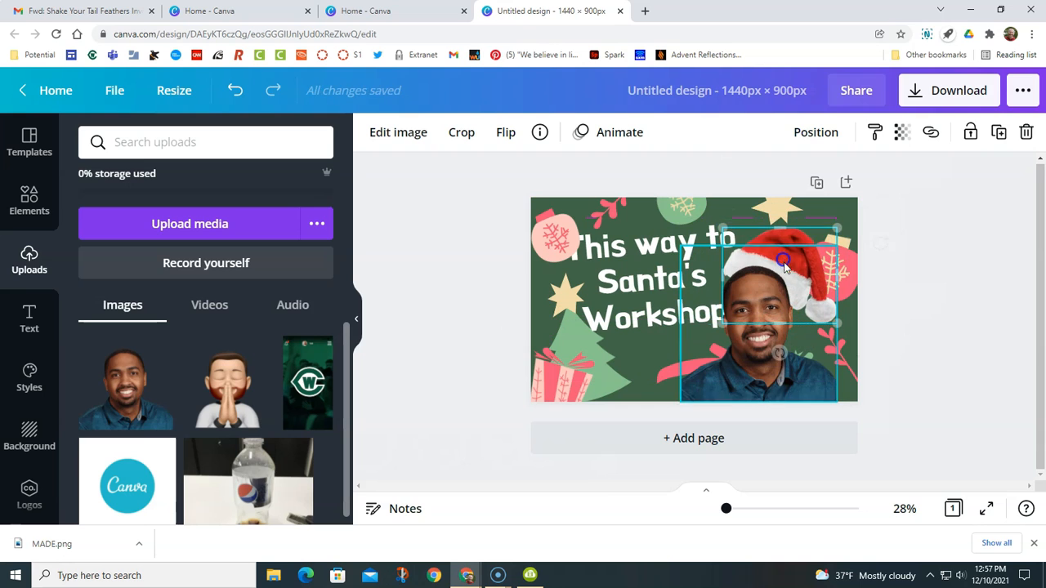
drag(722, 325, 734, 313)
Step: Nudge the portrait slightly to the left and send it backward so it sits behind the Santa hat
click(752, 343)
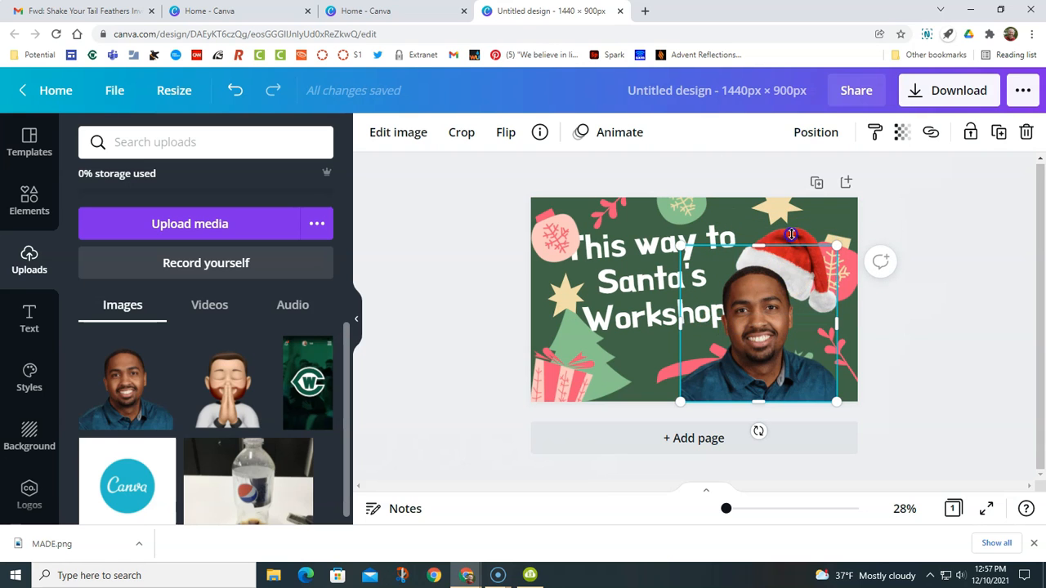
click(882, 322)
click(795, 257)
click(884, 239)
click(799, 254)
drag(800, 255, 798, 256)
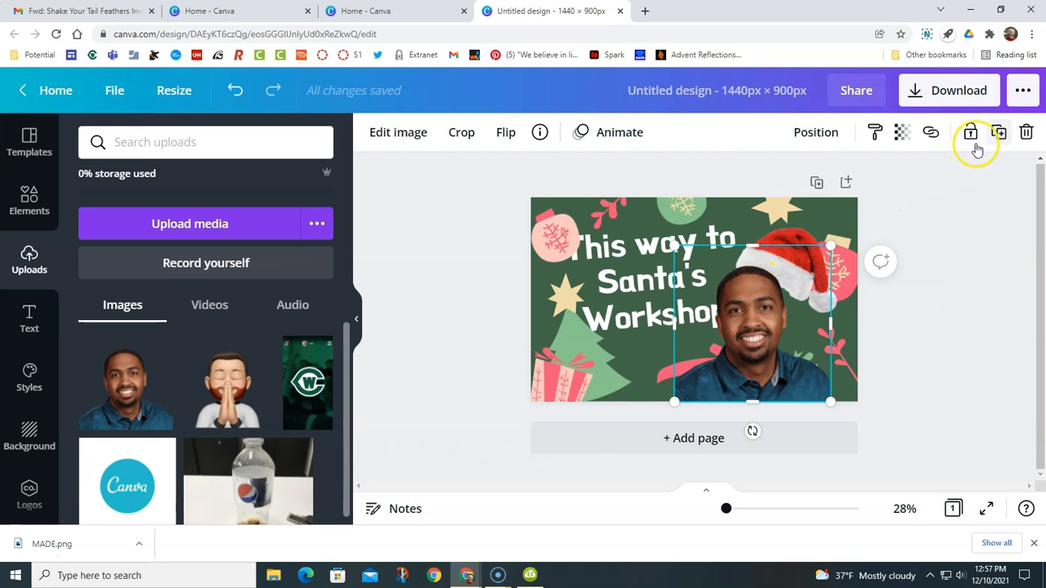
right_click(790, 232)
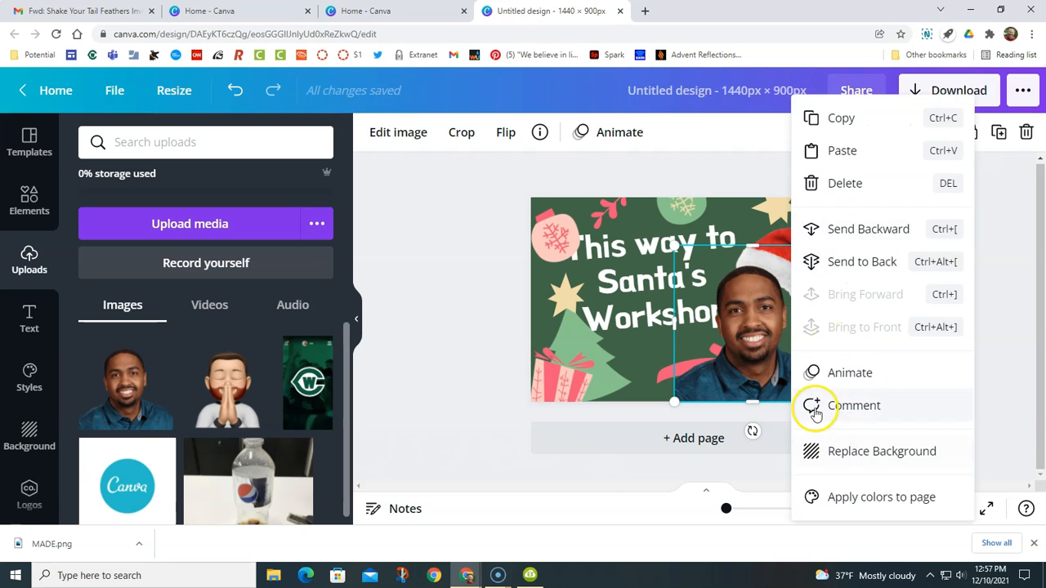
click(865, 242)
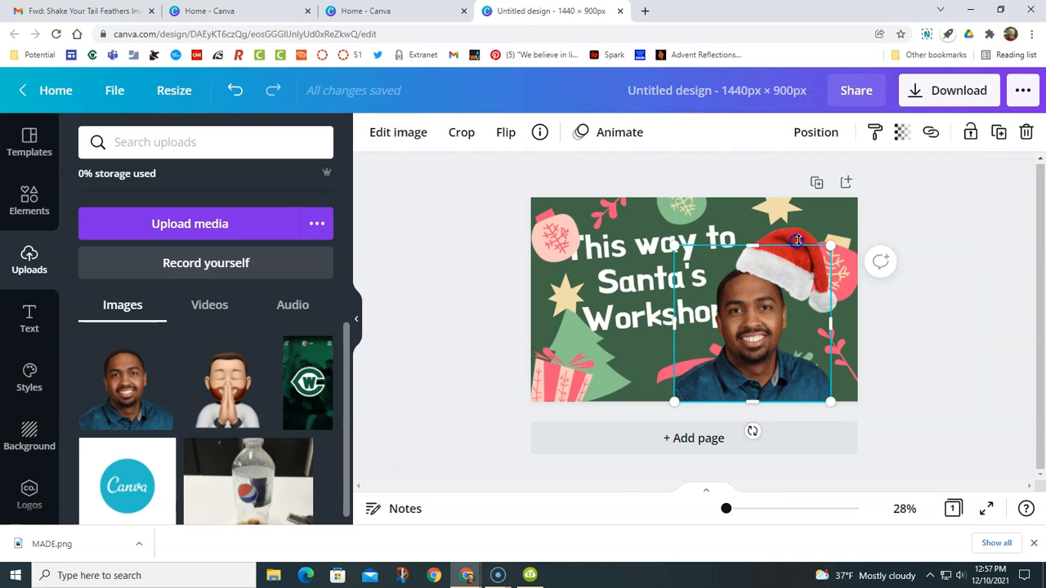
Step: Move the Santa hat onto the man's head in the portrait
click(909, 227)
drag(809, 240, 779, 251)
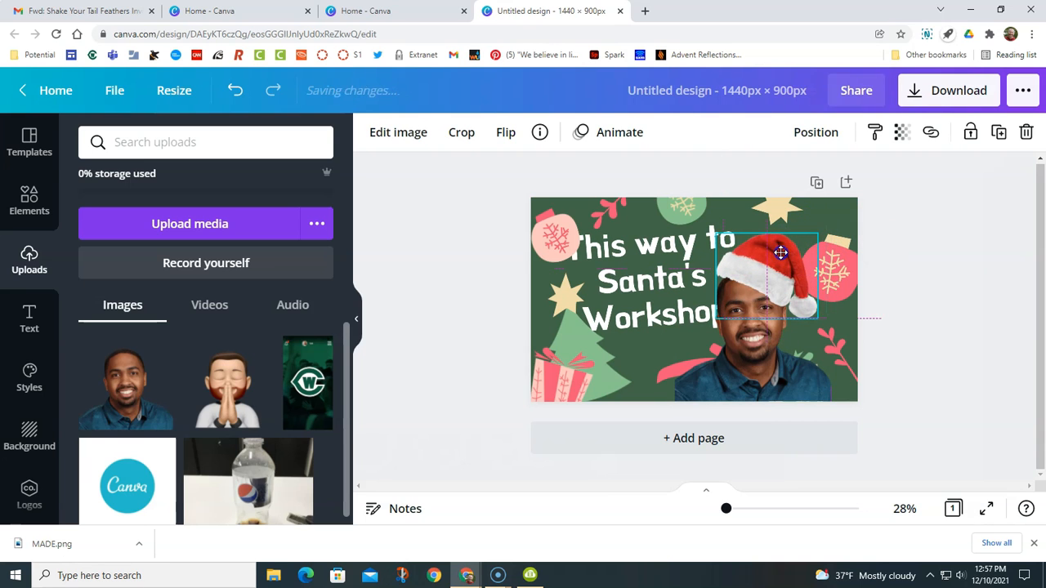
click(899, 255)
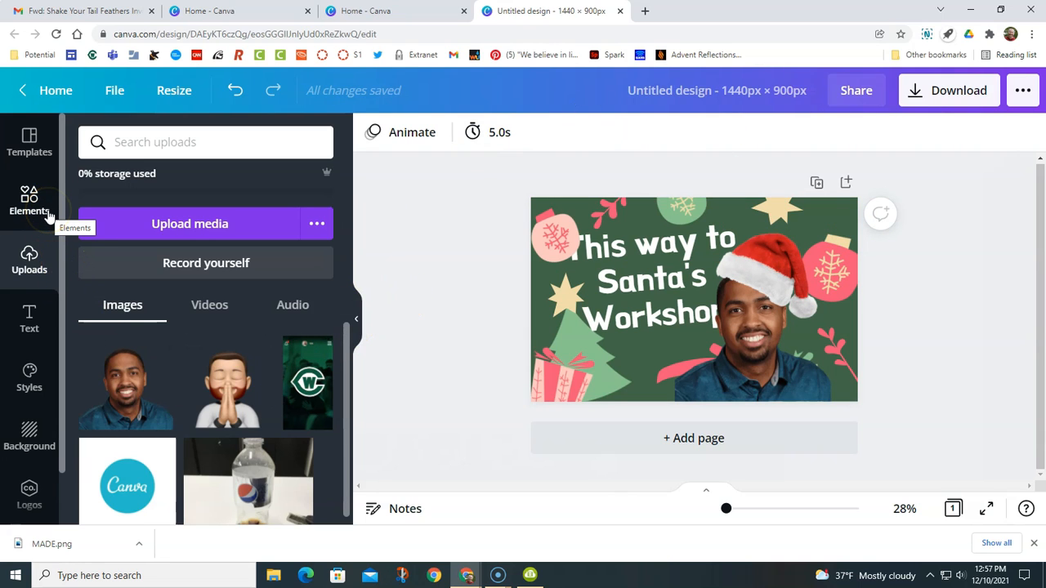
Step: Add the "Beach Please" text combination, shrink it to about half size and place it below the title
click(29, 324)
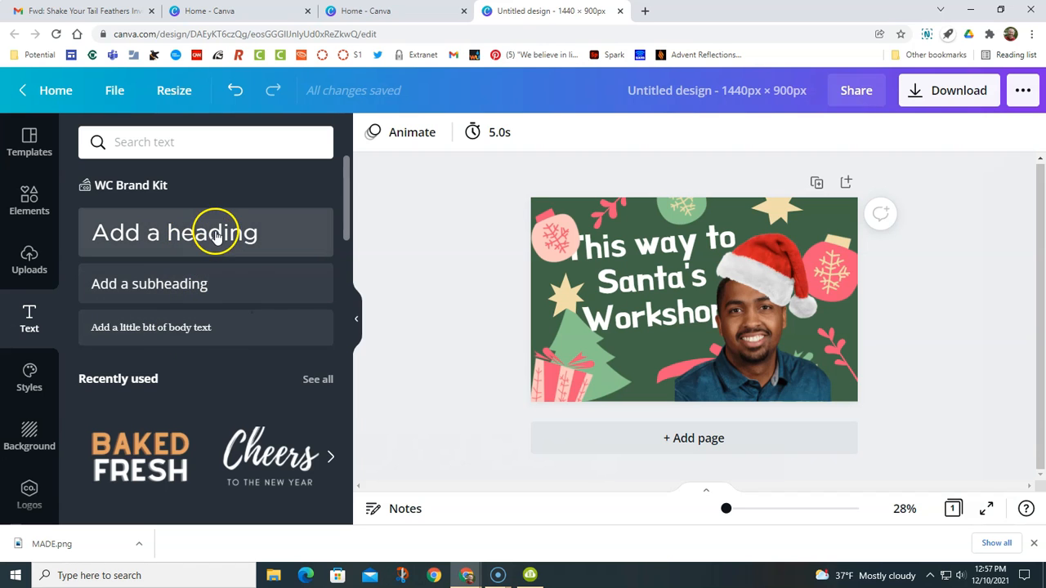
scroll(219, 376, down, 1)
scroll(221, 396, down, 4)
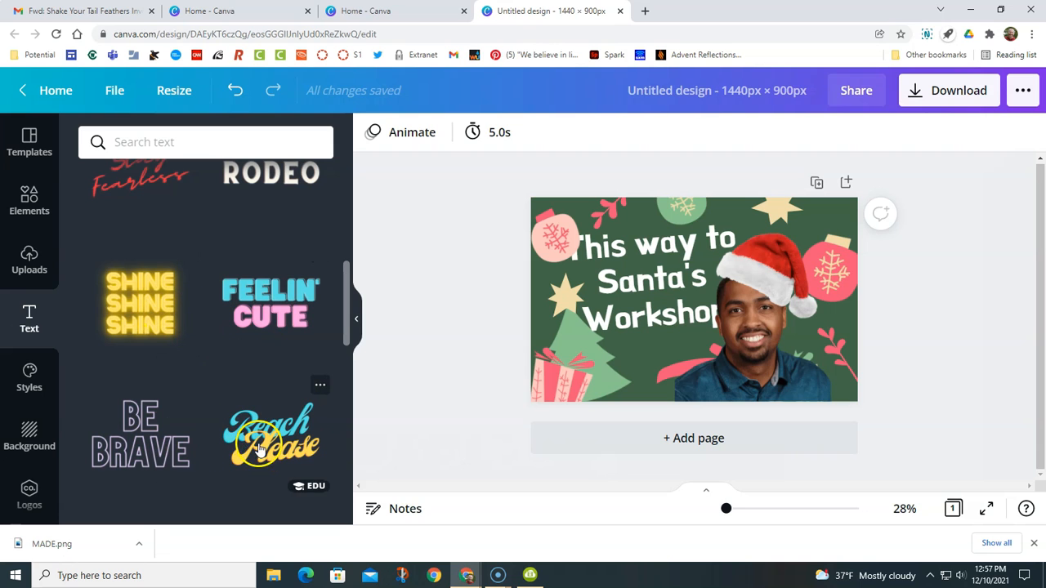
click(318, 492)
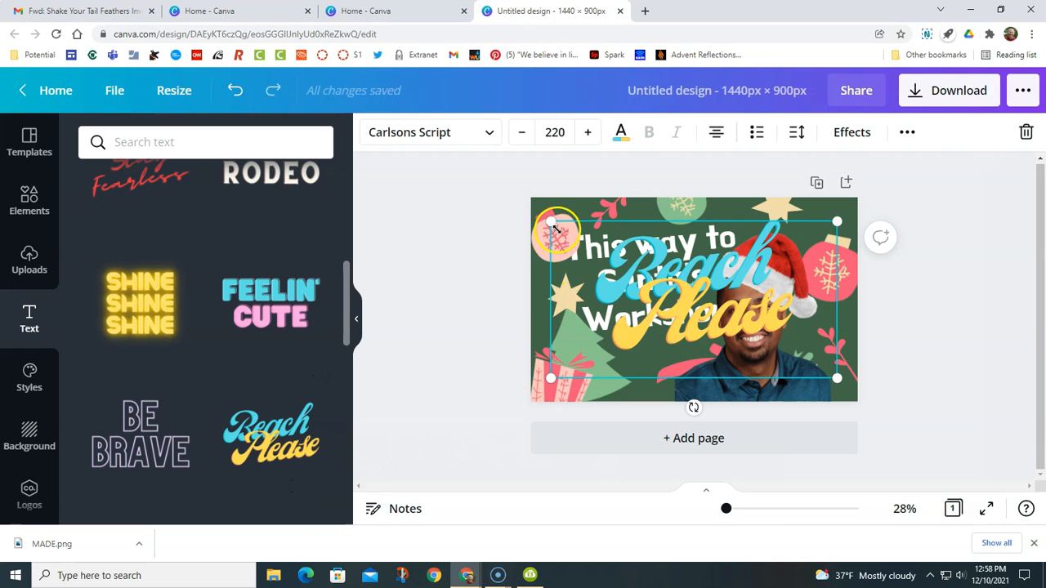
drag(559, 223, 696, 304)
drag(744, 339, 623, 364)
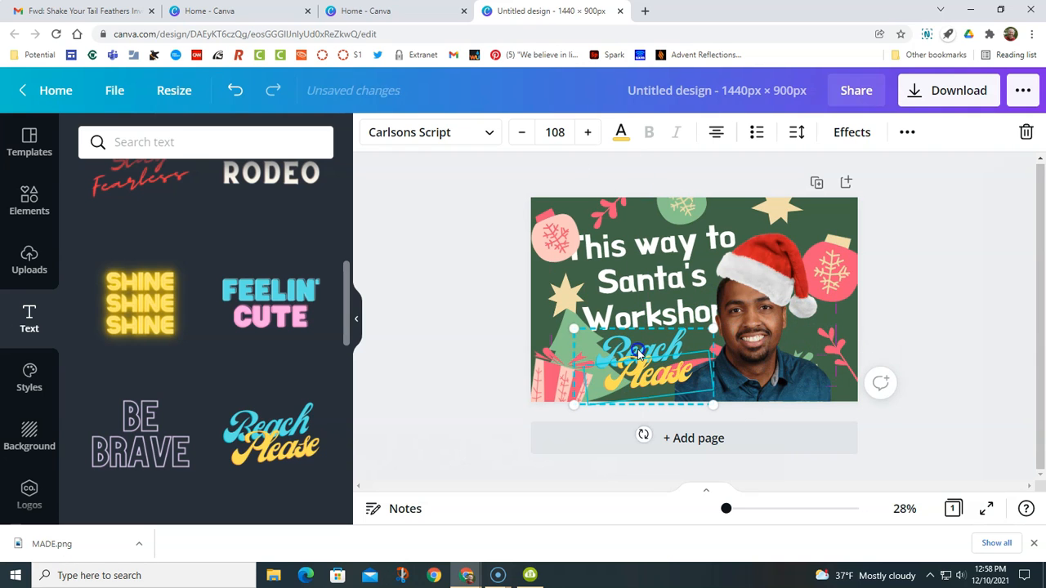
Step: Replace the word "Please" in the added text combination with "Hello"
double_click(640, 353)
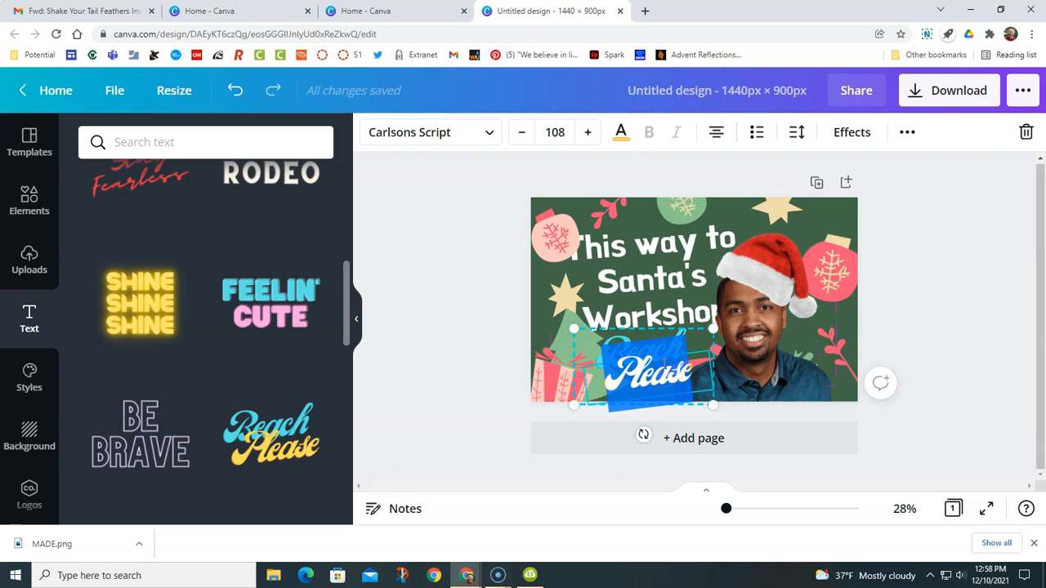
text(Hello)
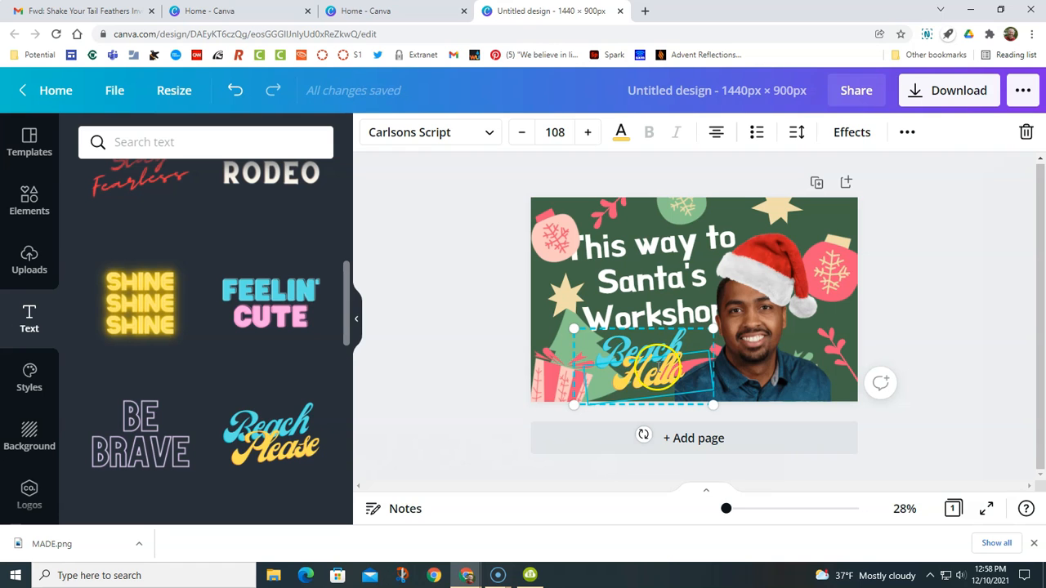
click(463, 383)
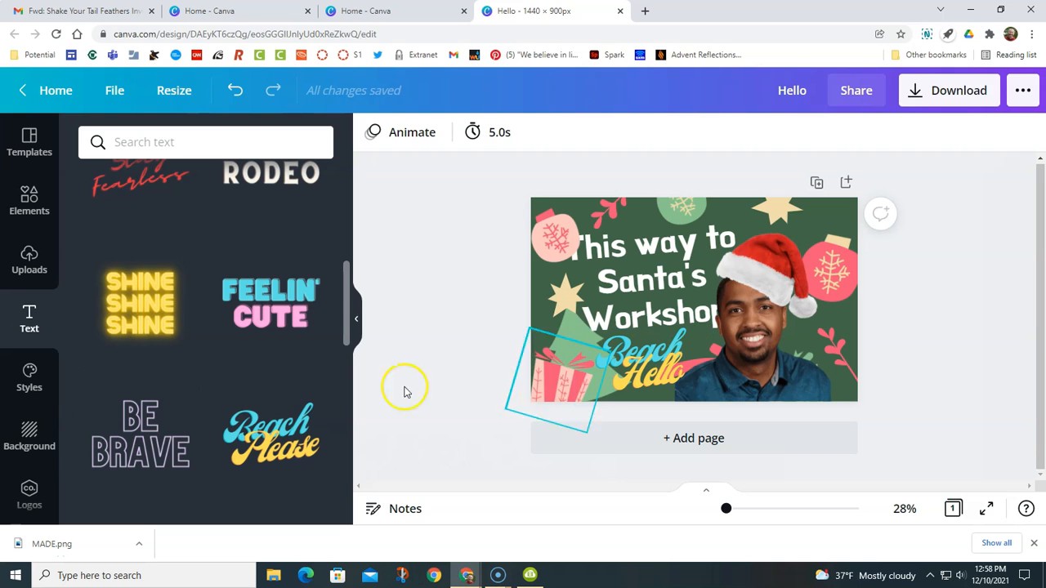
Step: Try the style pairing with Playfair Display on the page, and replace it with the Shrikhand and Quicksand style
click(29, 380)
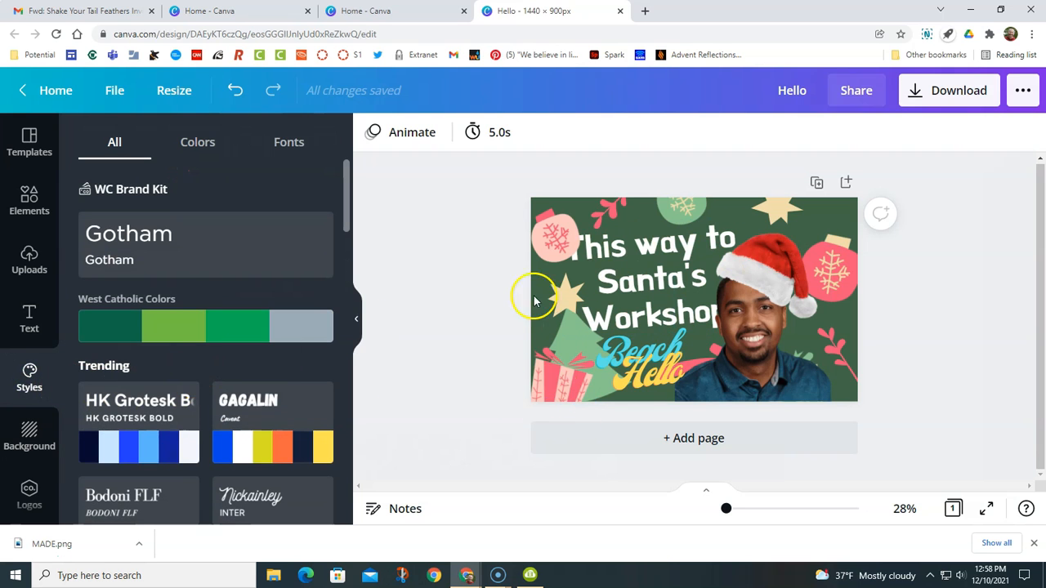
scroll(282, 408, down, 10)
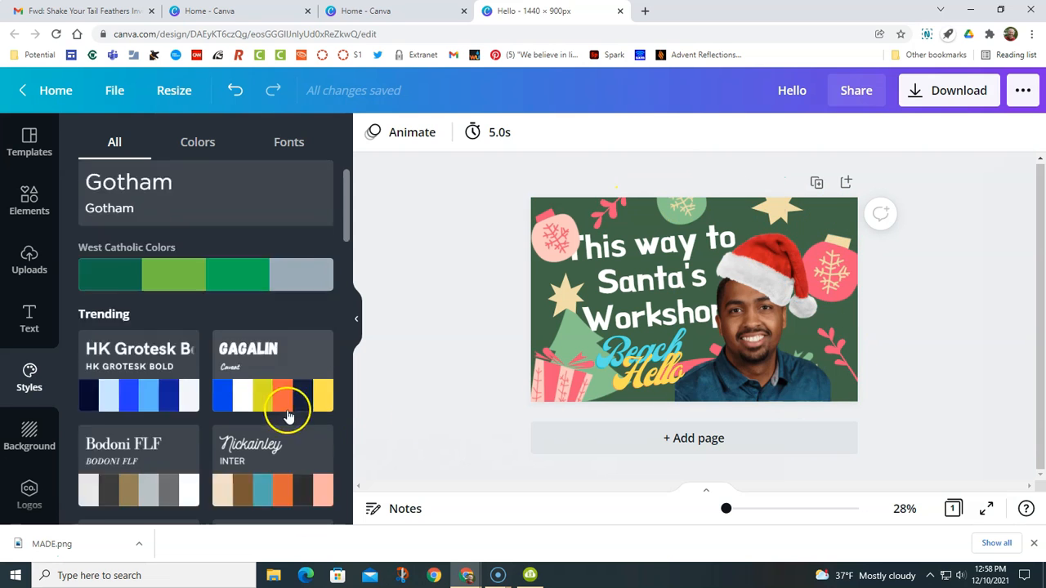
scroll(282, 409, down, 2)
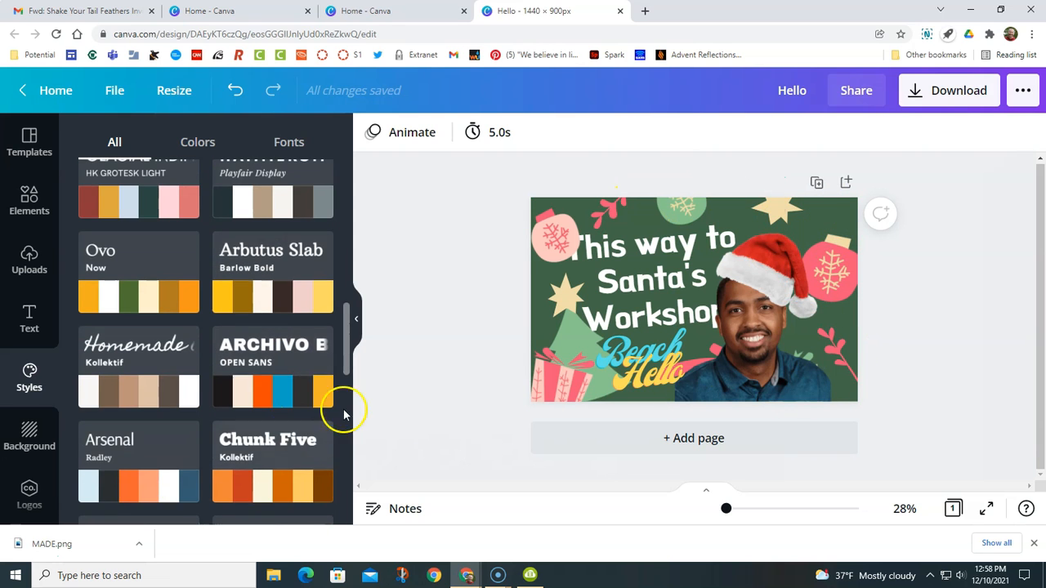
scroll(273, 294, up, 3)
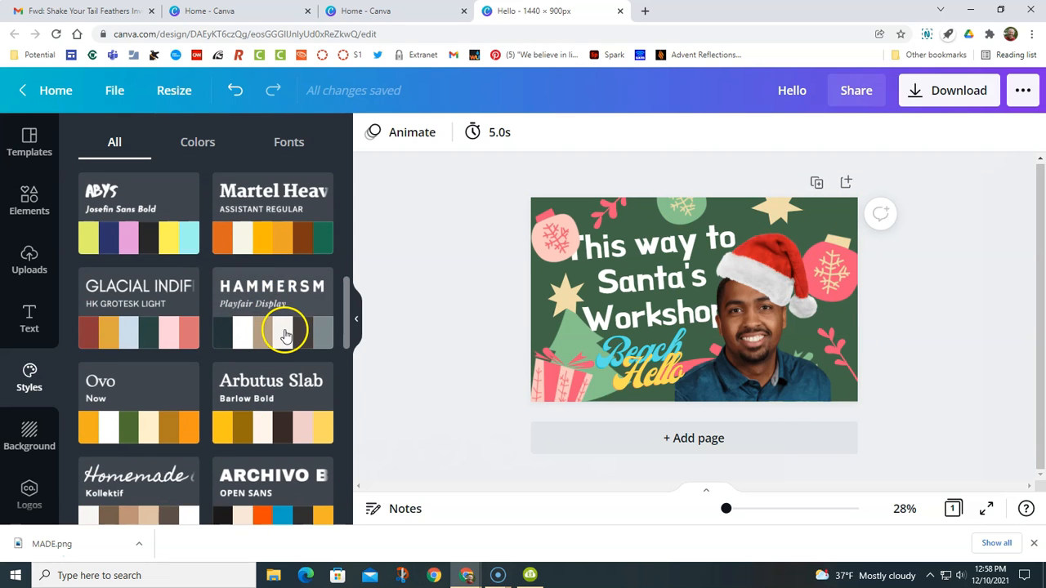
click(285, 332)
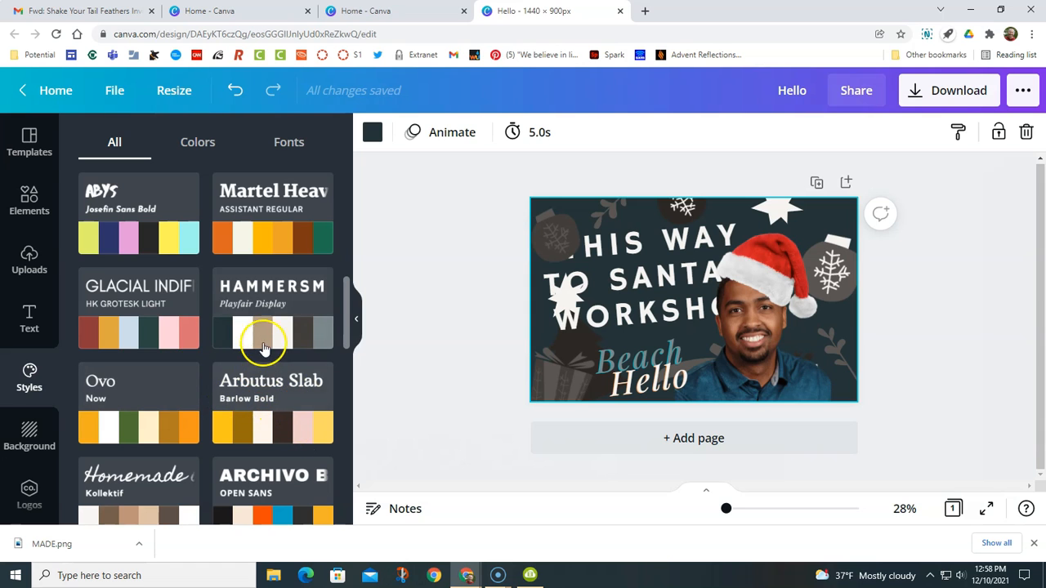
scroll(243, 423, down, 3)
click(148, 438)
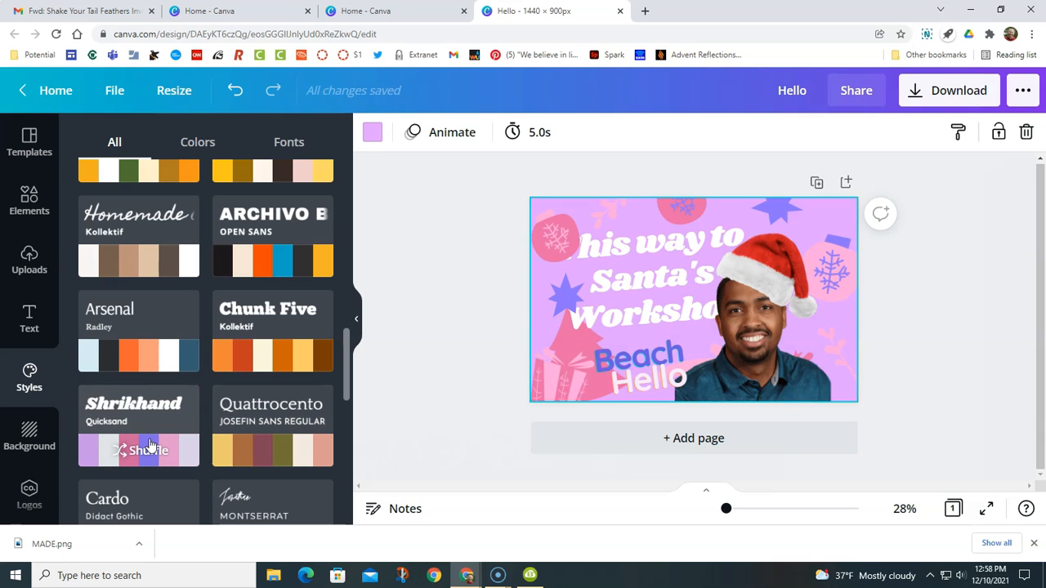
Step: Try the medium purple as the page background, and replace it with the orange gradient background
click(29, 439)
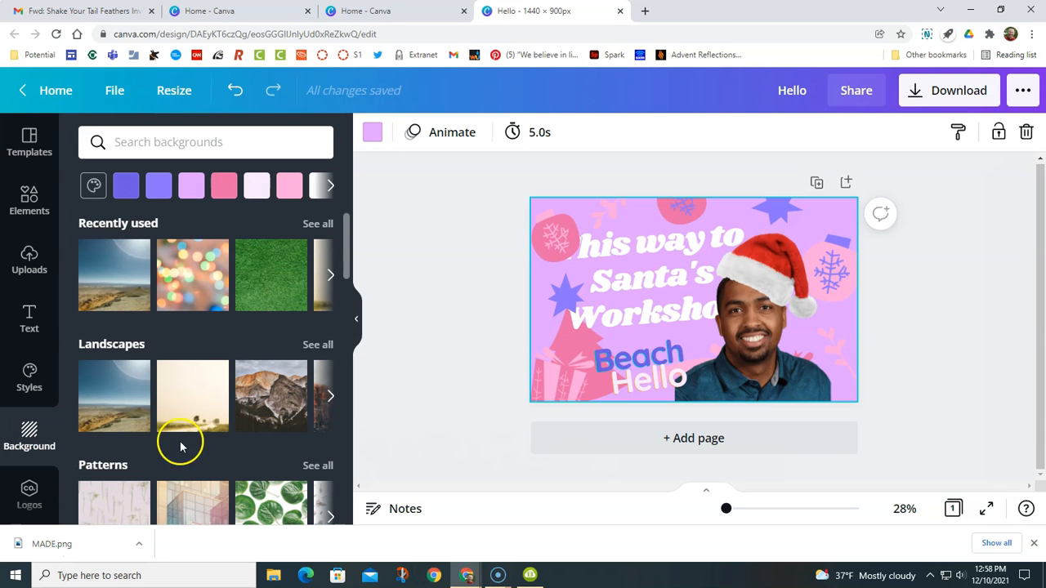
scroll(164, 445, down, 4)
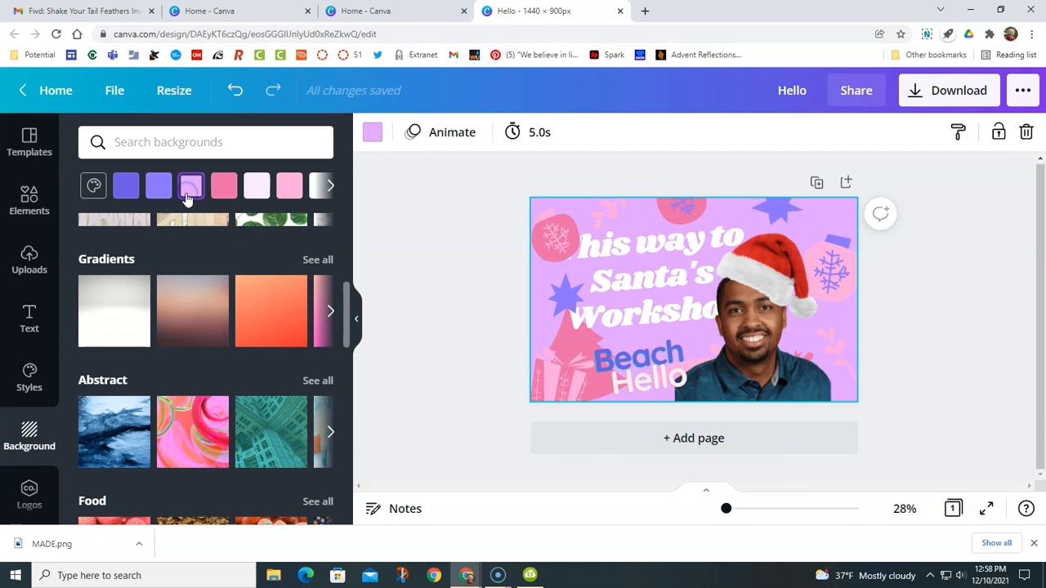
click(163, 190)
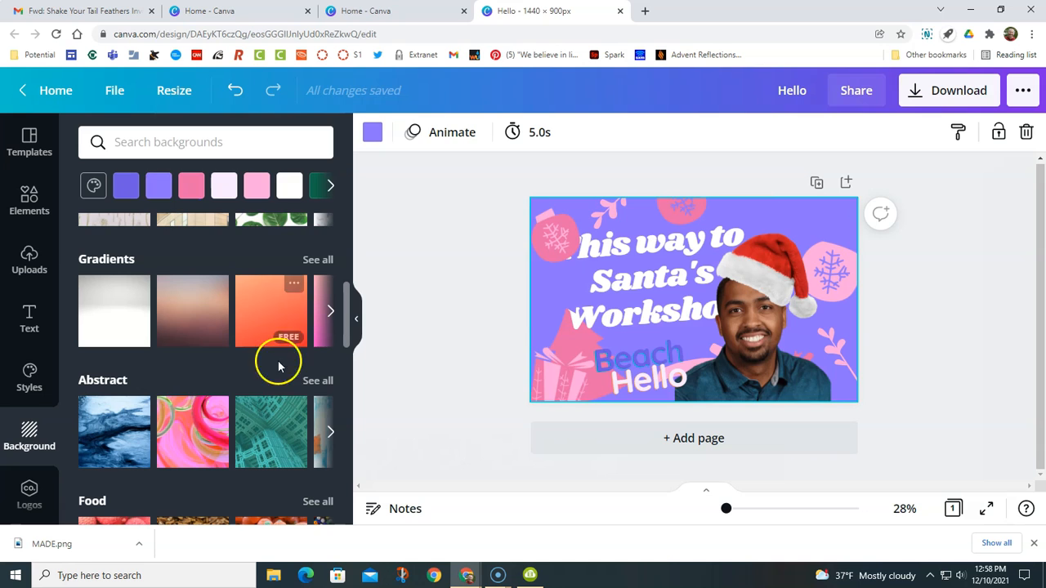
click(275, 318)
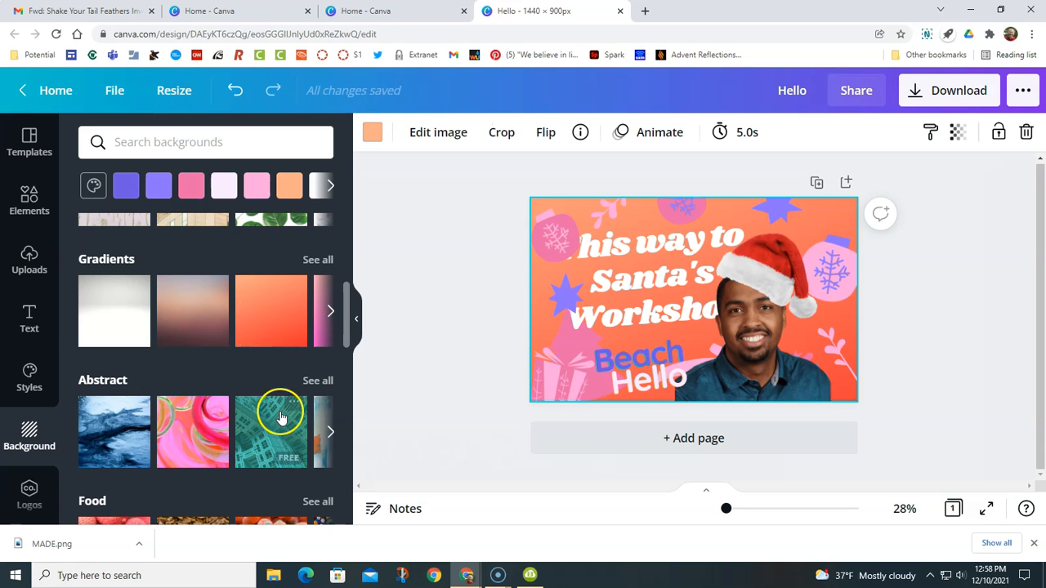